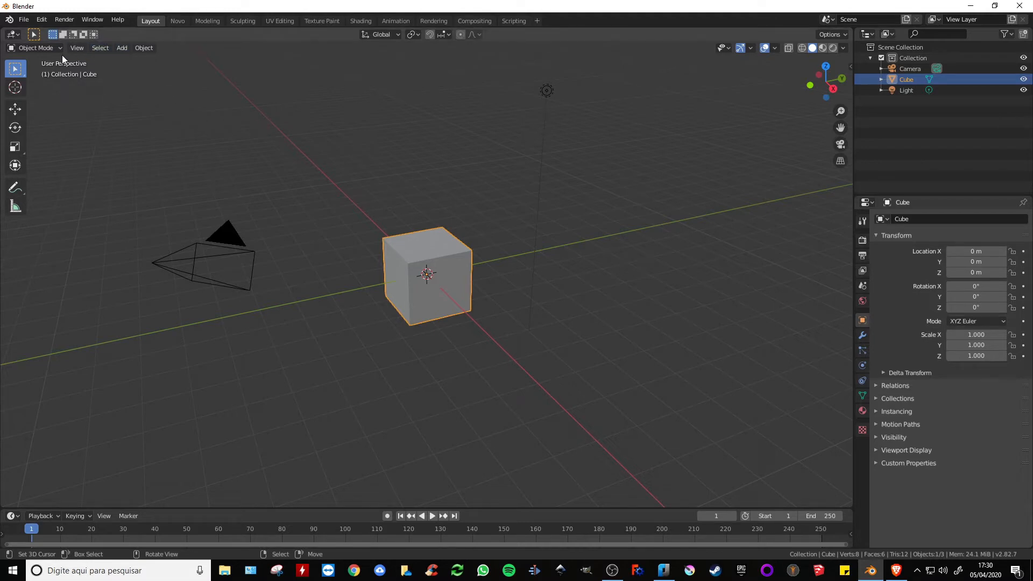
{"action": "left_click", "coordinate": [121, 49]}
{"action": "mouse_move", "coordinate": [140, 64]}
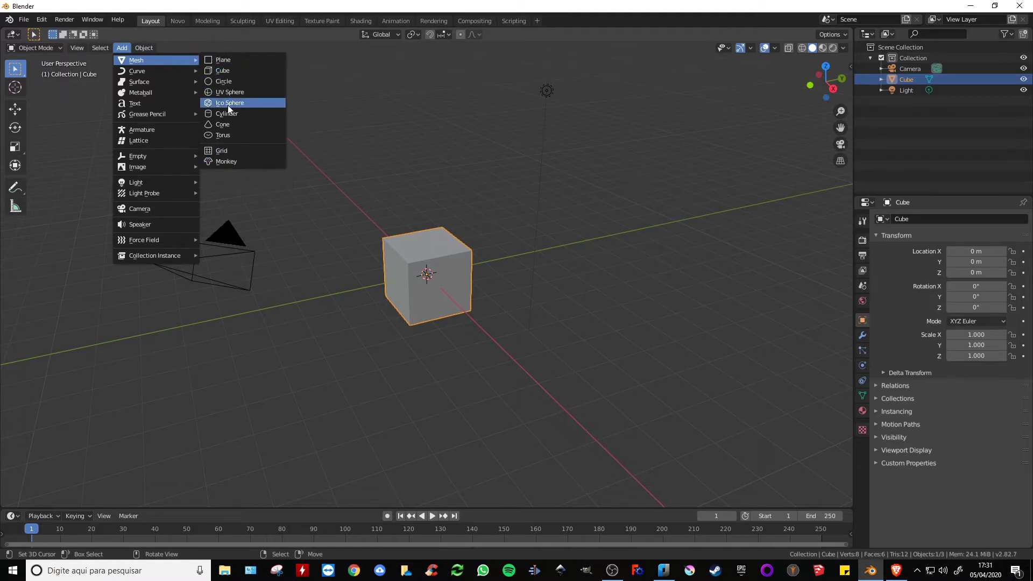
{"action": "left_click", "coordinate": [120, 48]}
{"action": "mouse_move", "coordinate": [169, 60]}
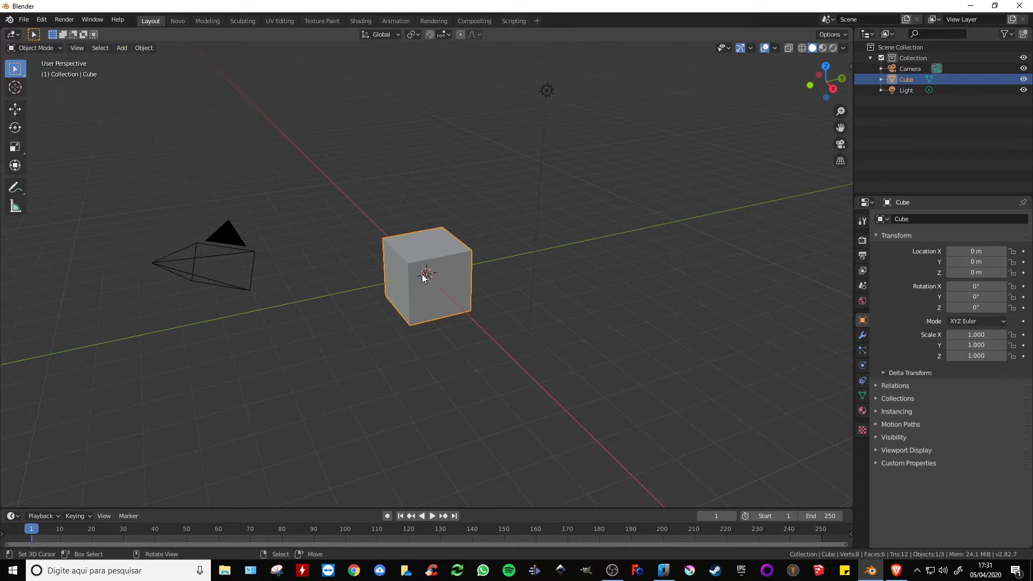
Step: Place the 3D cursor behind the cube, and practise selecting and deselecting all objects in the scene
{"action": "left_click", "coordinate": [376, 164]}
{"action": "key", "text": "a"}
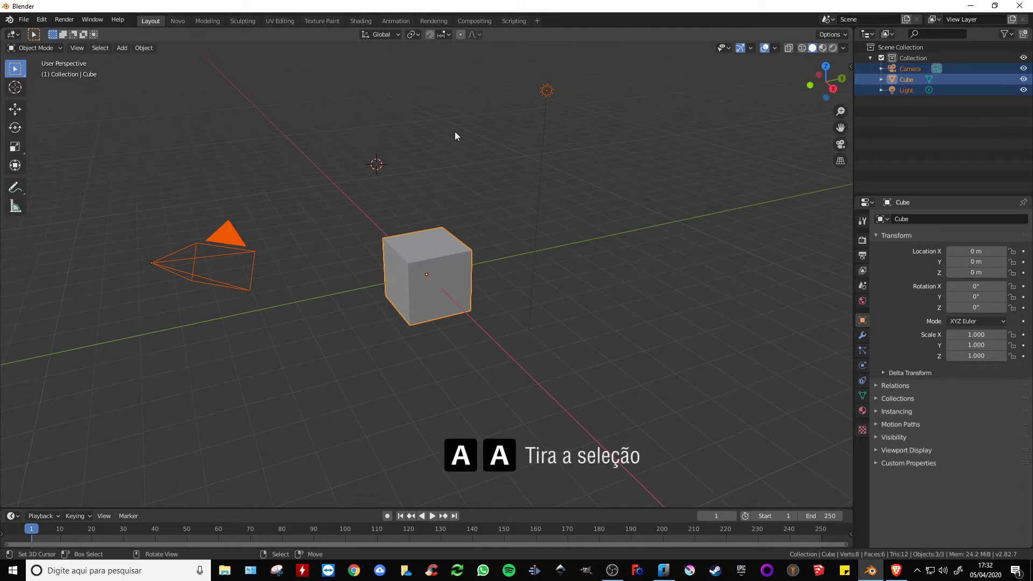
{"action": "key", "text": "a"}
{"action": "key", "text": "a"}
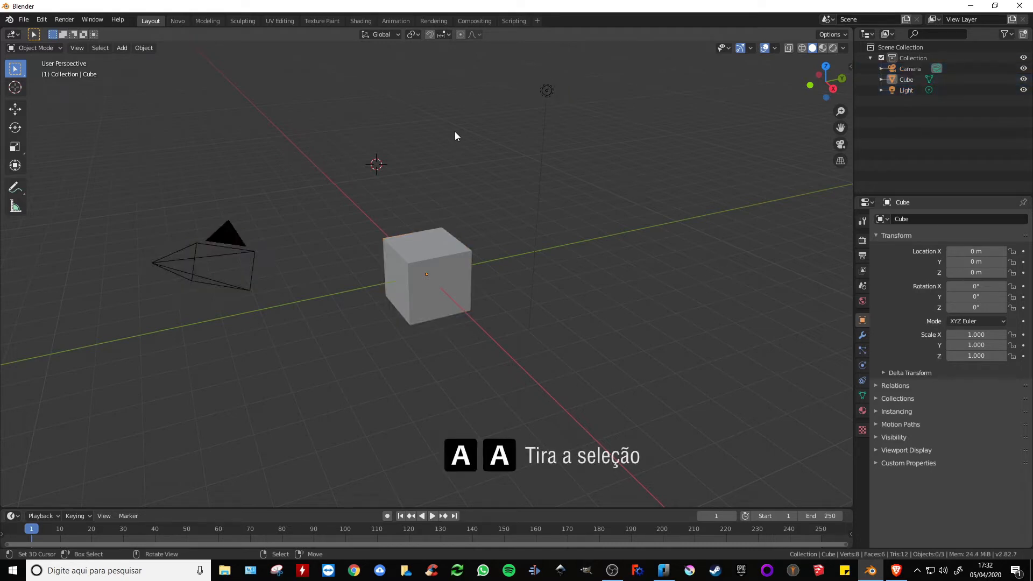
{"action": "key", "text": "a"}
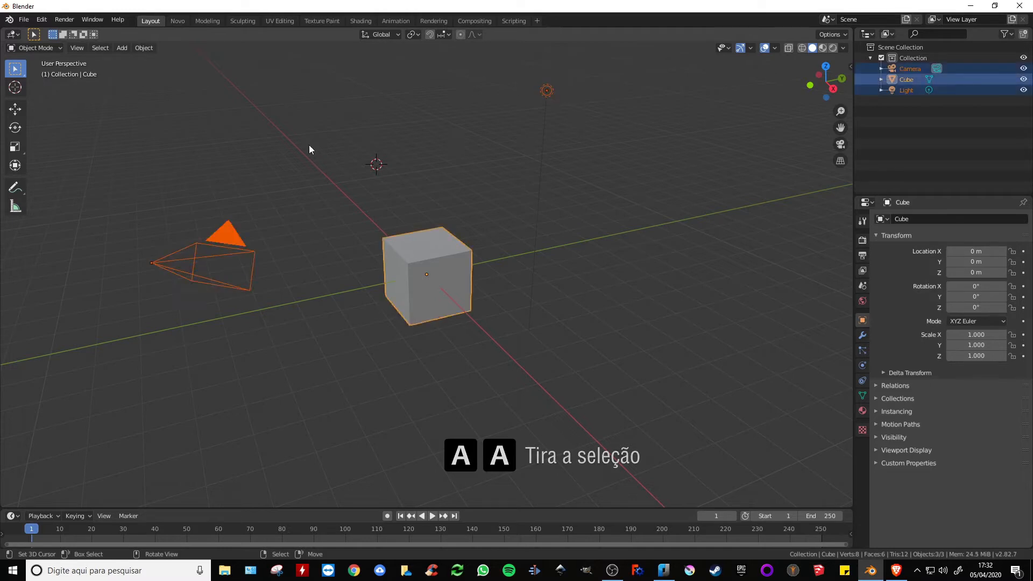
{"action": "key", "text": "a"}
{"action": "key", "text": "a"}
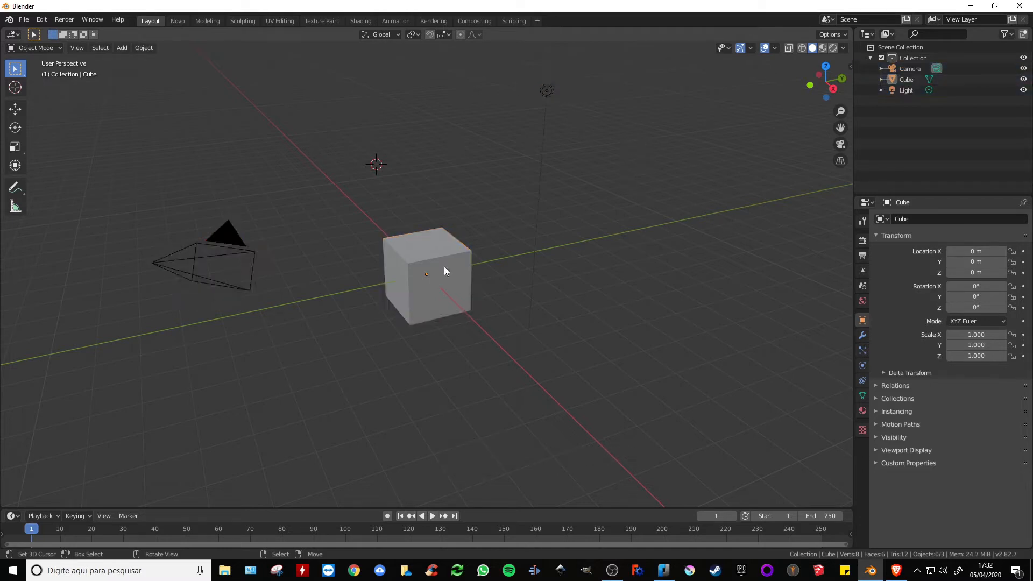
Step: Delete the default camera, cube and light together and reset the 3D cursor to the world origin
{"action": "key", "text": "a"}
{"action": "key", "text": "x"}
{"action": "left_click", "coordinate": [600, 142]}
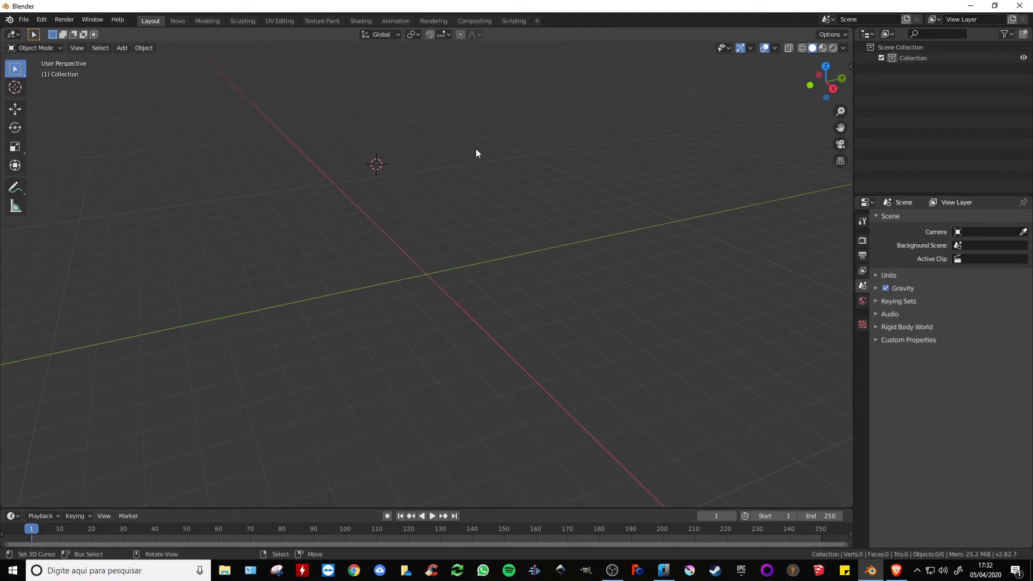
{"action": "key", "text": "shift+c"}
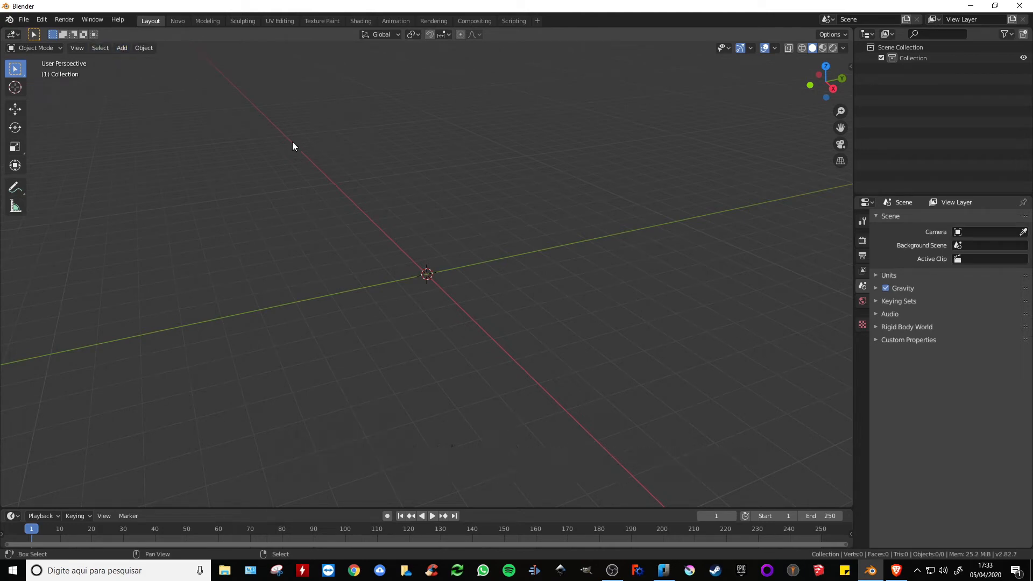
Step: Add a cylinder mesh at the world origin and expand its creation settings
{"action": "key", "text": "shift+a"}
{"action": "mouse_move", "coordinate": [292, 142]}
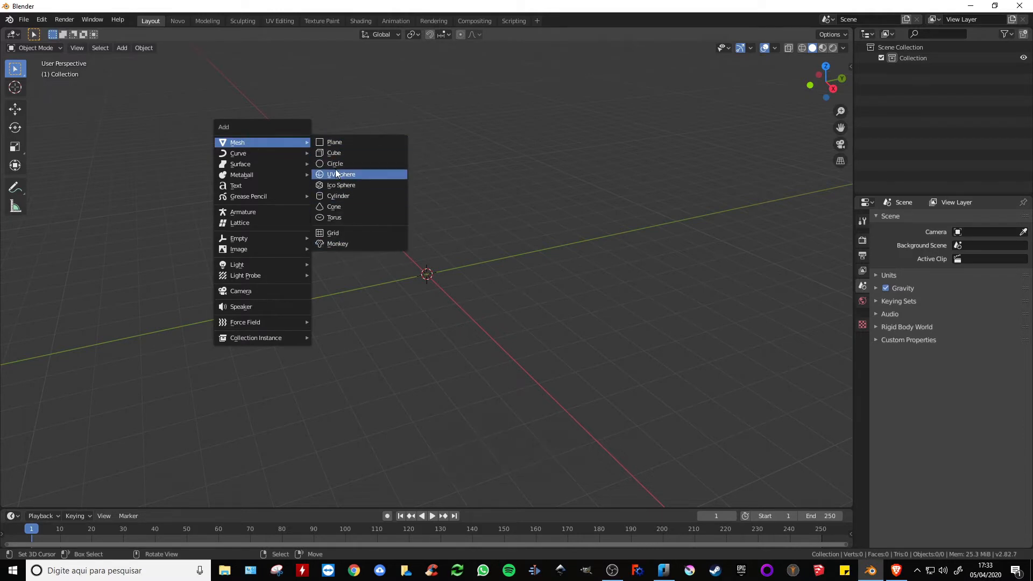
{"action": "left_click", "coordinate": [334, 198]}
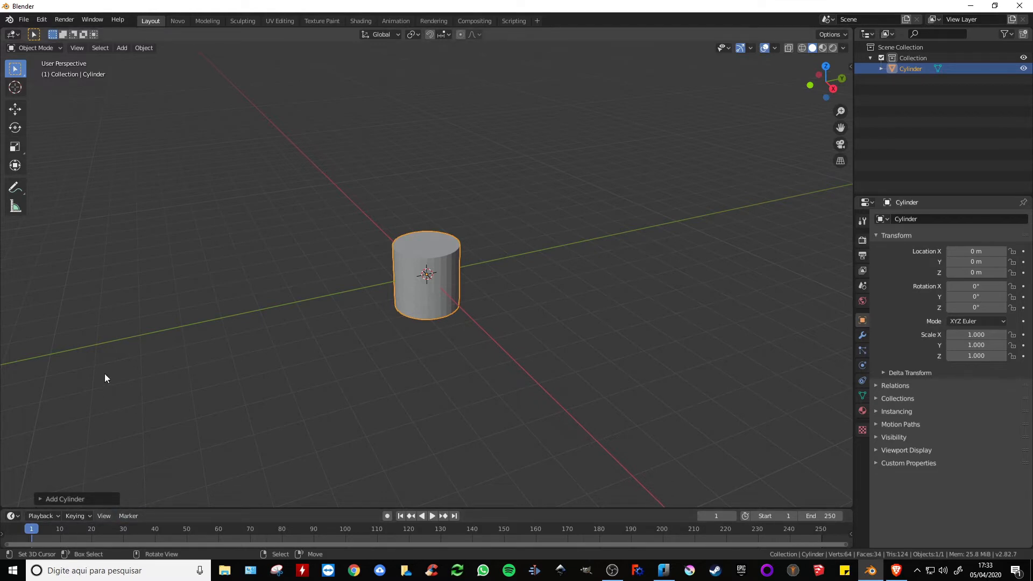
{"action": "left_click", "coordinate": [42, 500]}
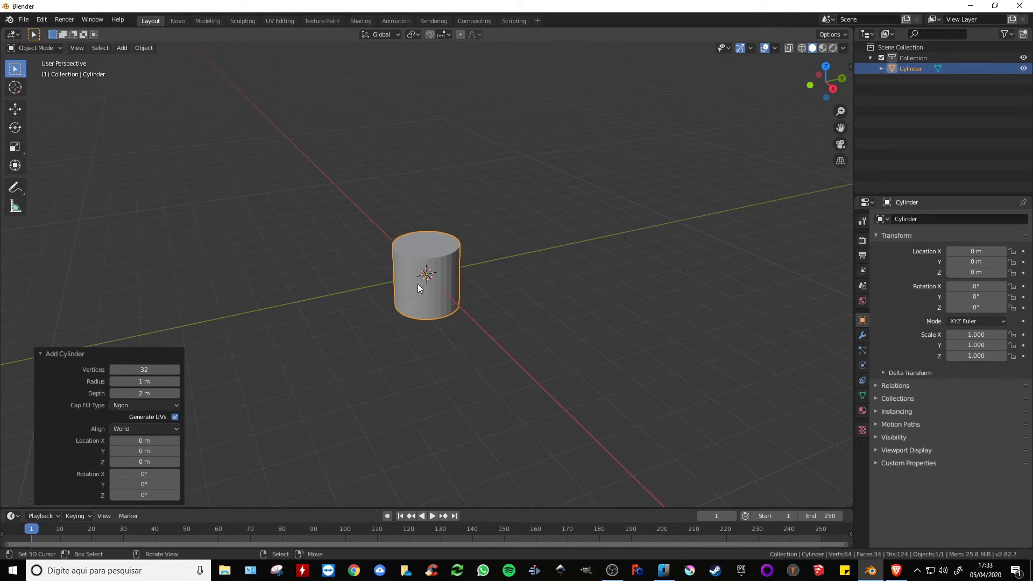
Step: Set the cylinder to 64 vertices, radius 0.53 m and depth 0.91 m, with the object's transform and dimensions displayed in the viewport
{"action": "scroll", "coordinate": [418, 283], "scroll_direction": "up", "scroll_amount": 5}
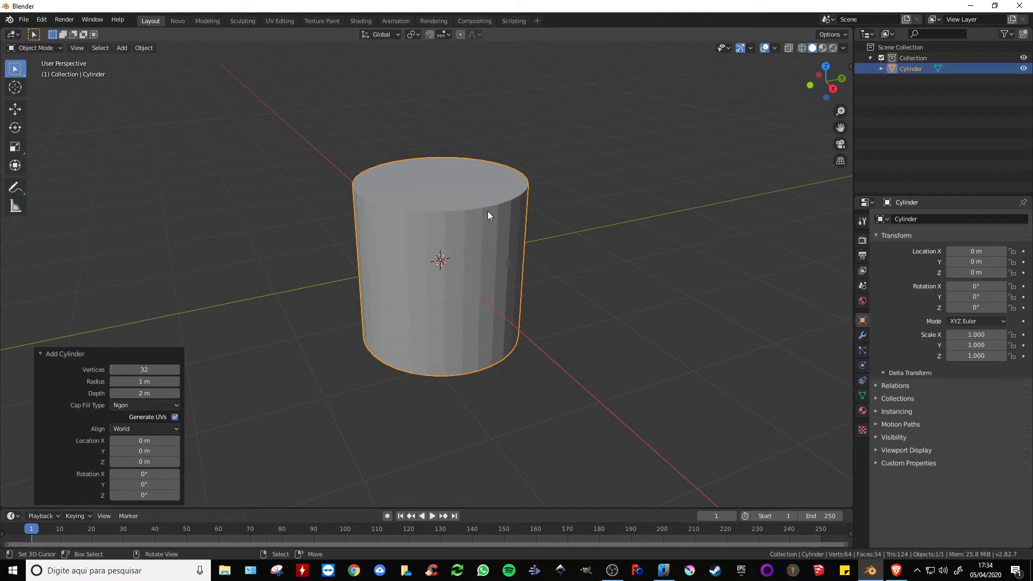
{"action": "left_click", "coordinate": [146, 369]}
{"action": "key", "text": "Return"}
{"action": "left_click", "coordinate": [851, 66]}
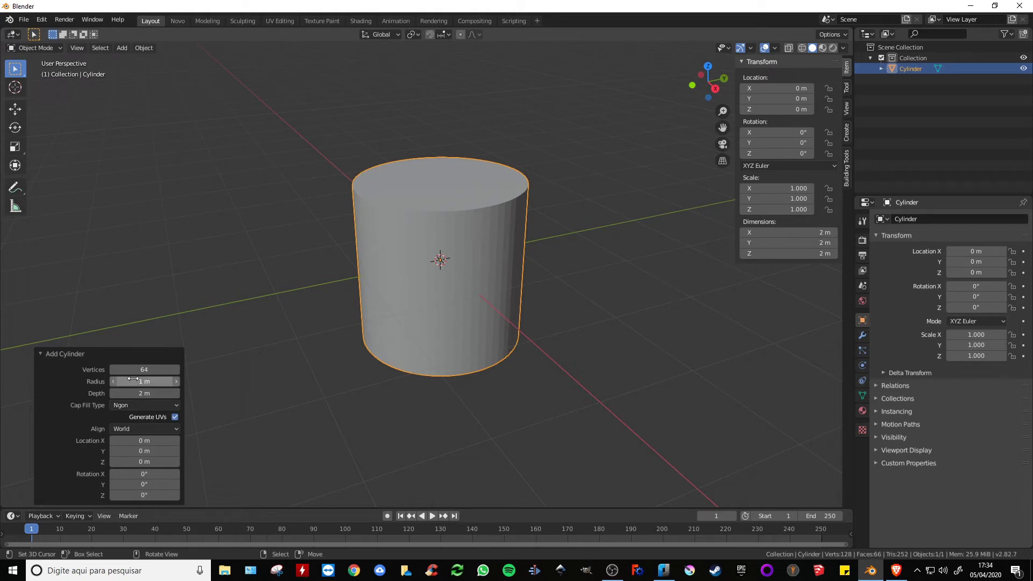
{"action": "left_click_drag", "start_coordinate": [143, 381], "coordinate": [30, 381]}
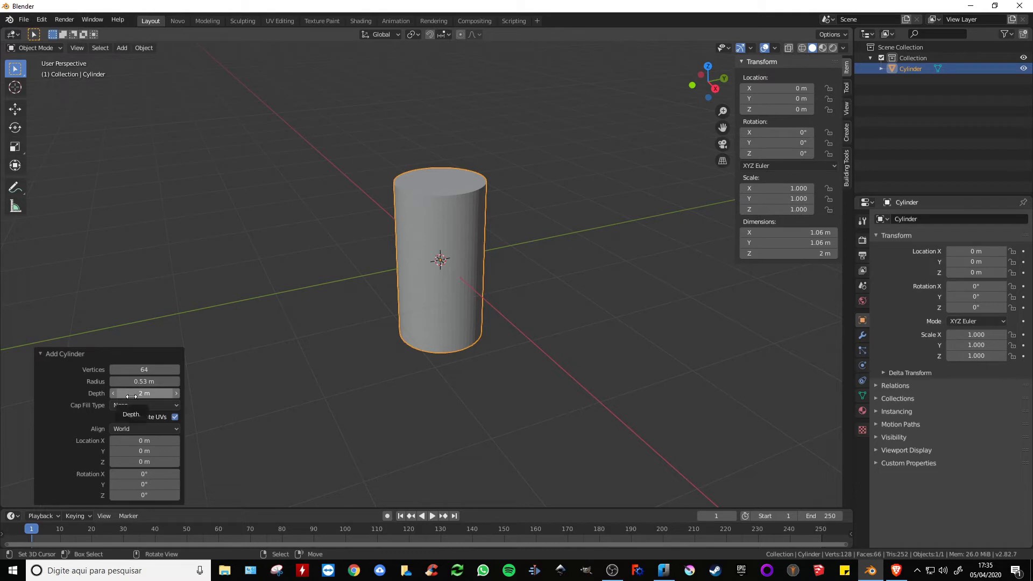
{"action": "left_click_drag", "start_coordinate": [145, 393], "coordinate": [181, 391]}
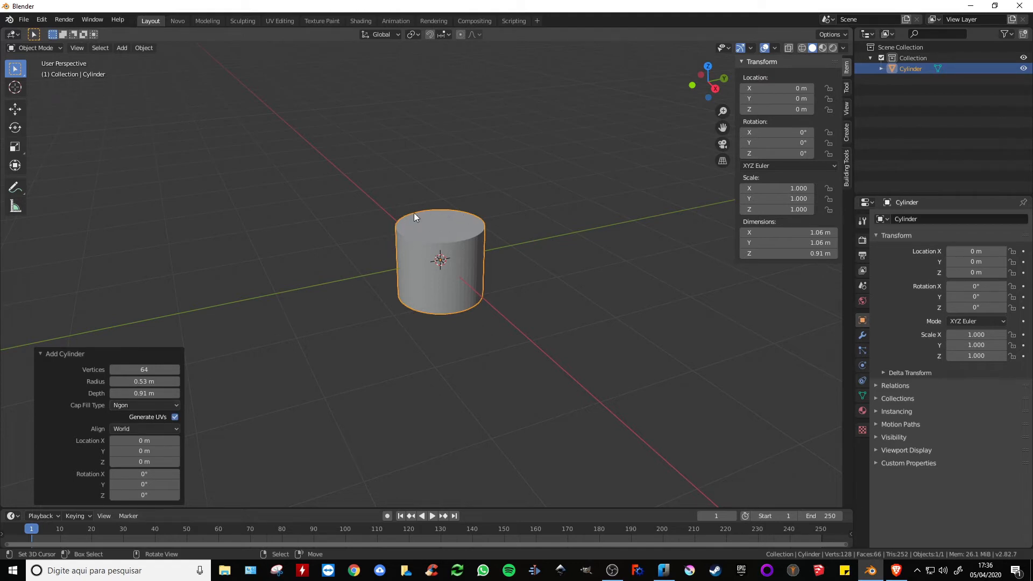
Step: Show the cylinder in wireframe shading and set its cap fill type to Triangle Fan
{"action": "middle_click_drag", "start_coordinate": [452, 293], "coordinate": [417, 265]}
{"action": "middle_click_drag", "start_coordinate": [465, 230], "coordinate": [436, 327]}
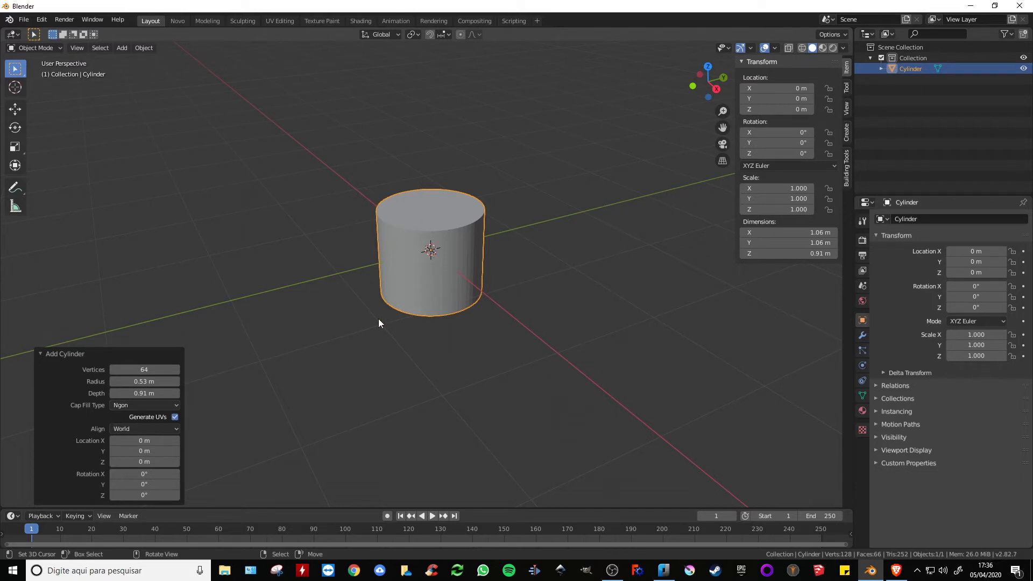
{"action": "key", "text": "z"}
{"action": "left_click", "coordinate": [299, 322]}
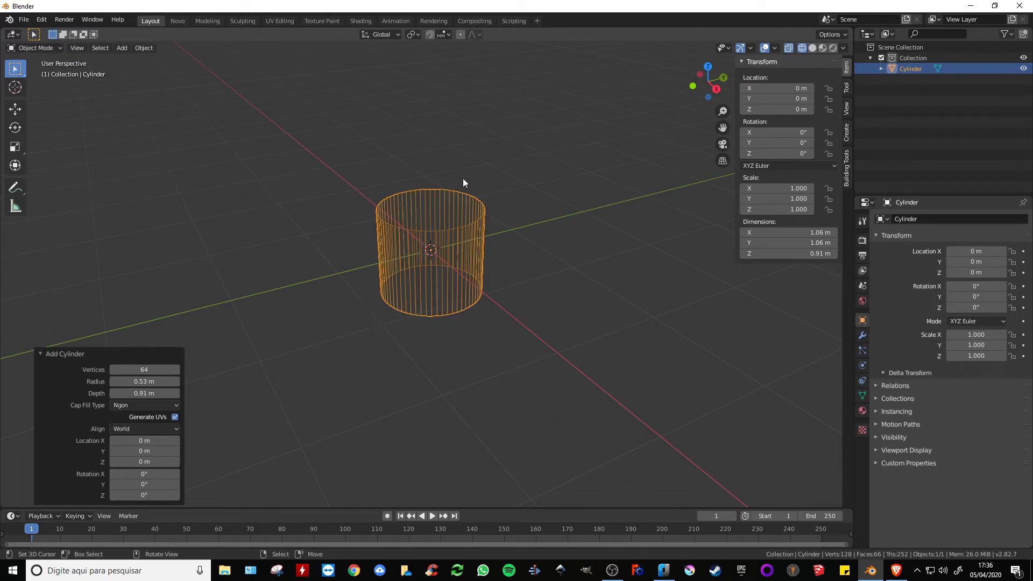
{"action": "scroll", "coordinate": [428, 221], "scroll_direction": "up", "scroll_amount": 3}
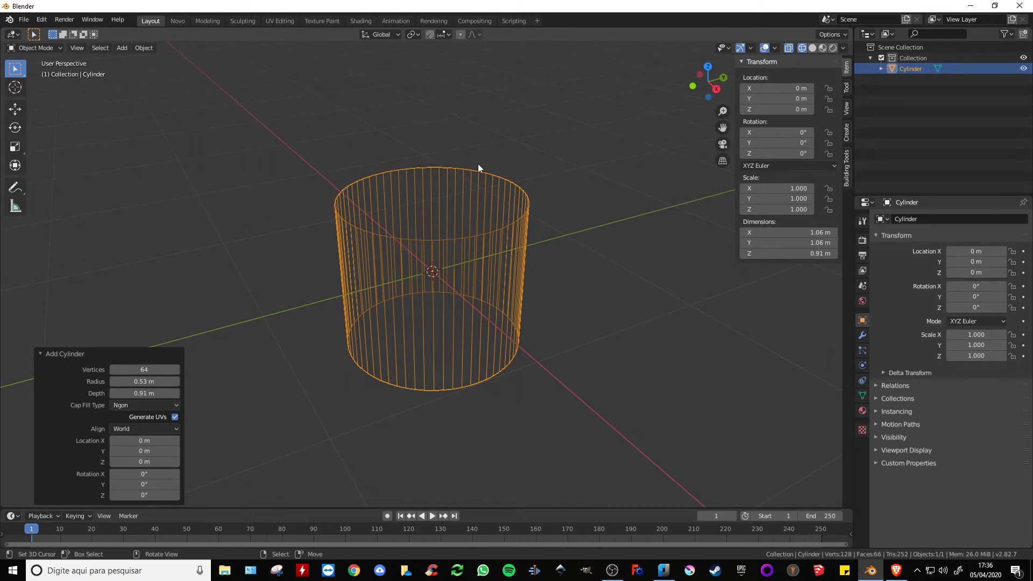
{"action": "left_click", "coordinate": [122, 406]}
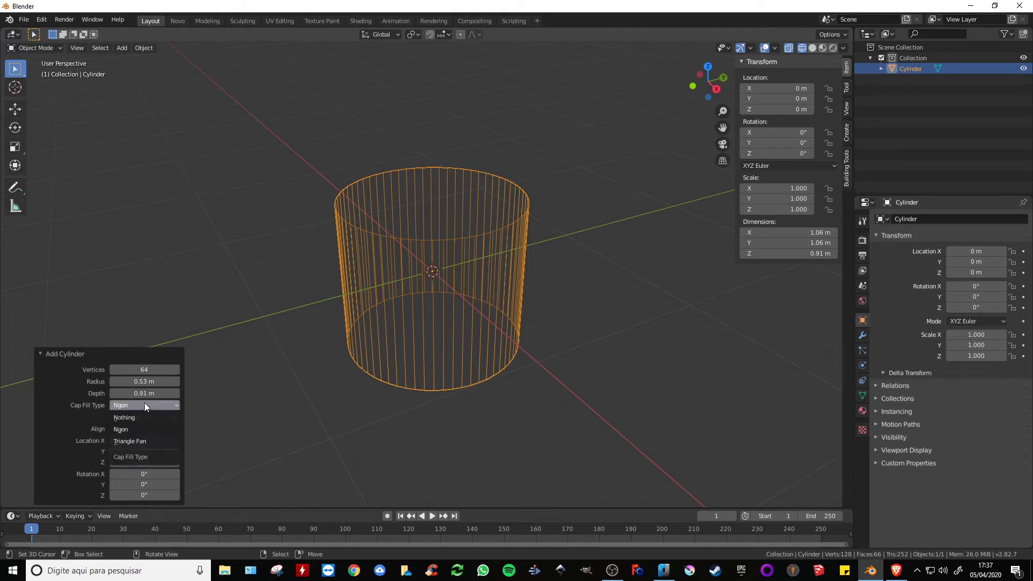
{"action": "left_click", "coordinate": [140, 442]}
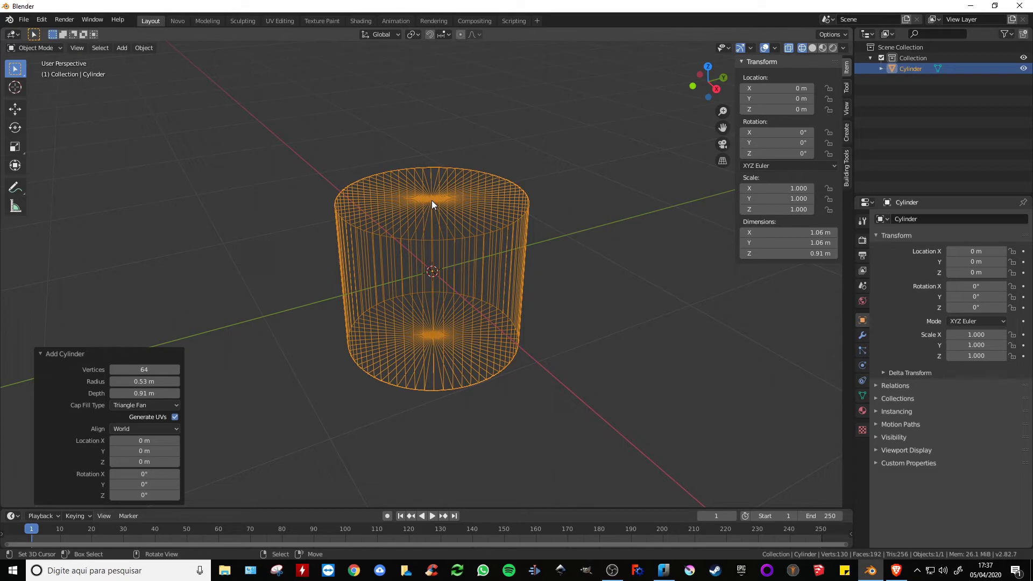
Step: Set the cylinder's cap fill type to Nothing and display it in solid shading
{"action": "left_click", "coordinate": [144, 403]}
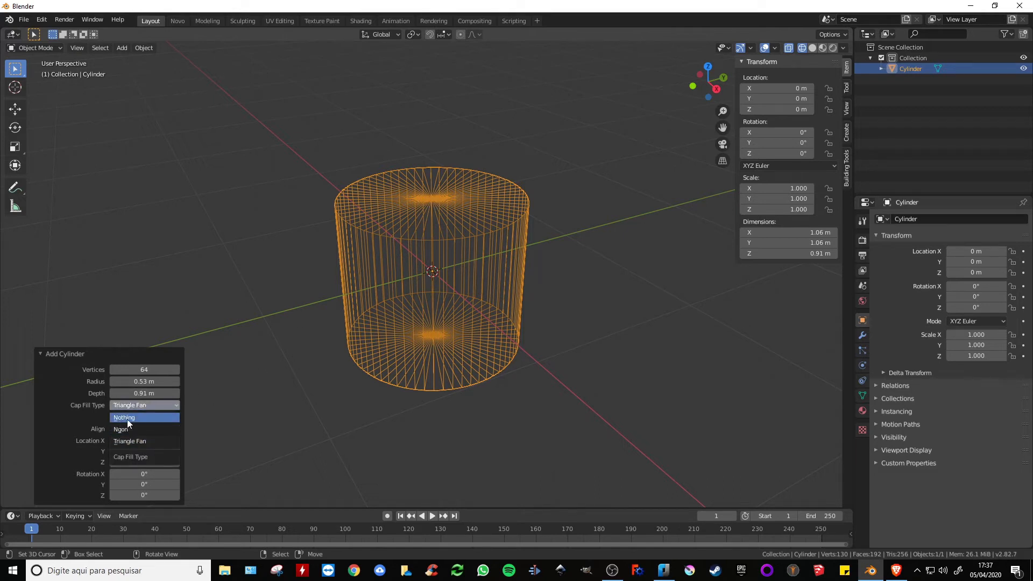
{"action": "left_click", "coordinate": [127, 418]}
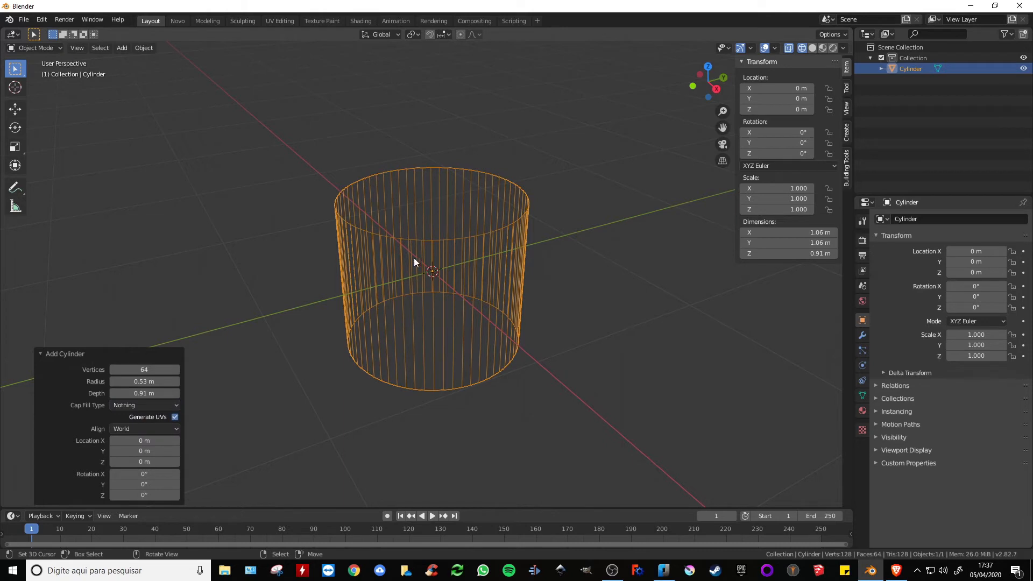
{"action": "key", "text": "z"}
{"action": "left_click", "coordinate": [486, 257]}
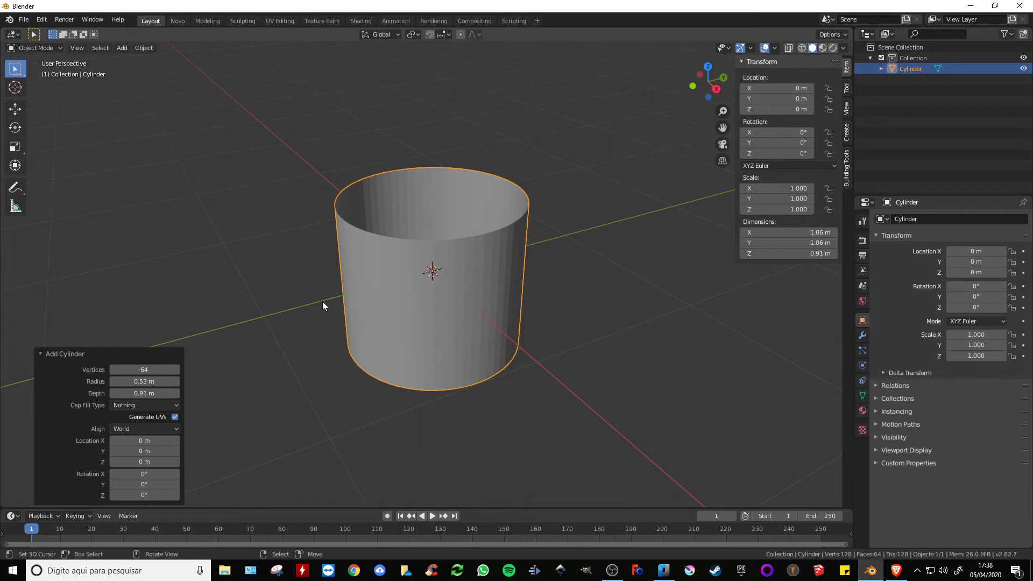
Step: Switch the viewport to wireframe shading and back to solid
{"action": "key", "text": "z"}
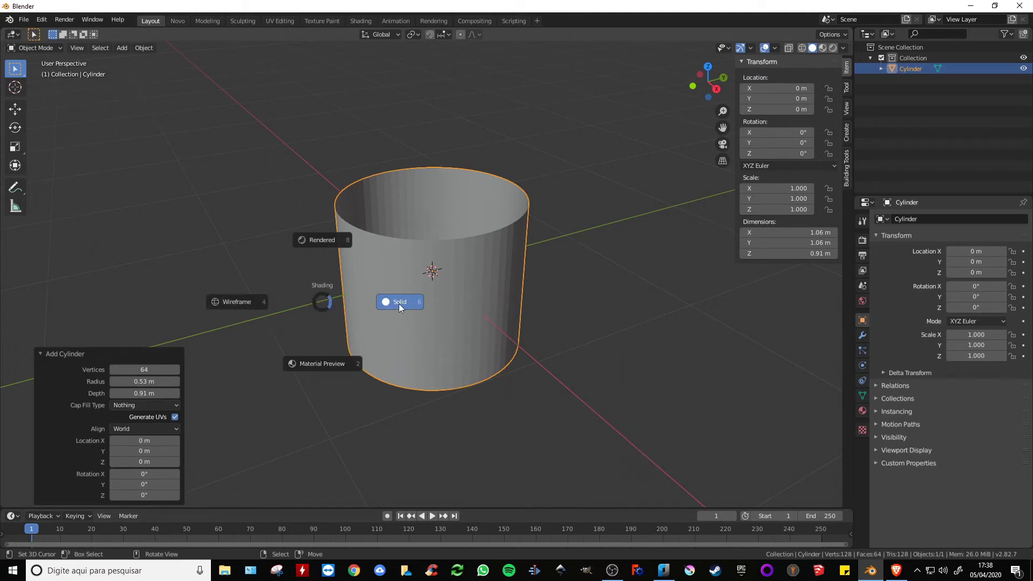
{"action": "left_click", "coordinate": [235, 305]}
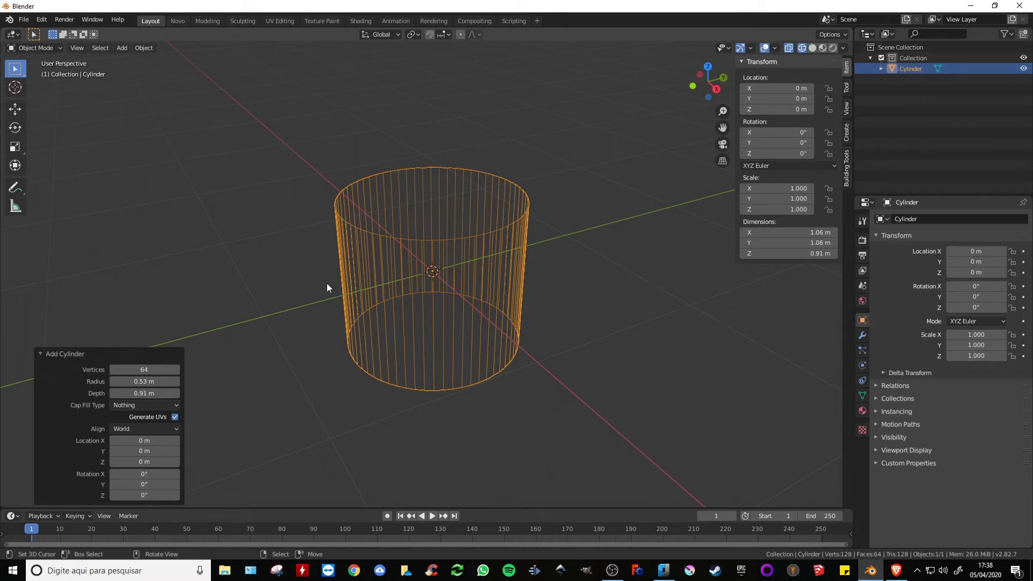
{"action": "key", "text": "z"}
{"action": "left_click", "coordinate": [371, 235]}
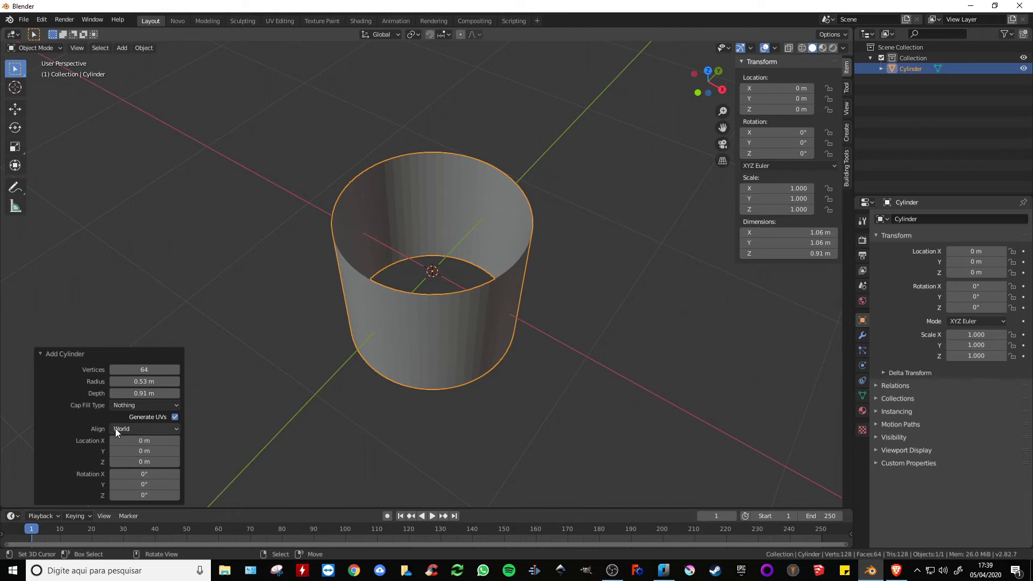
Step: Align the cylinder to the view and inspect its tilted orientation from several angles
{"action": "left_click", "coordinate": [133, 429]}
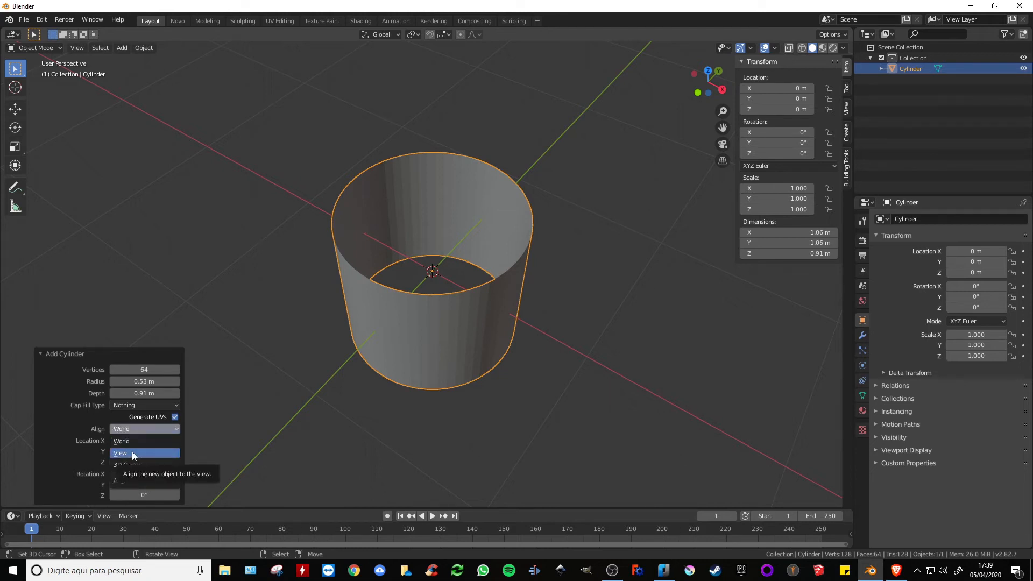
{"action": "left_click", "coordinate": [132, 452]}
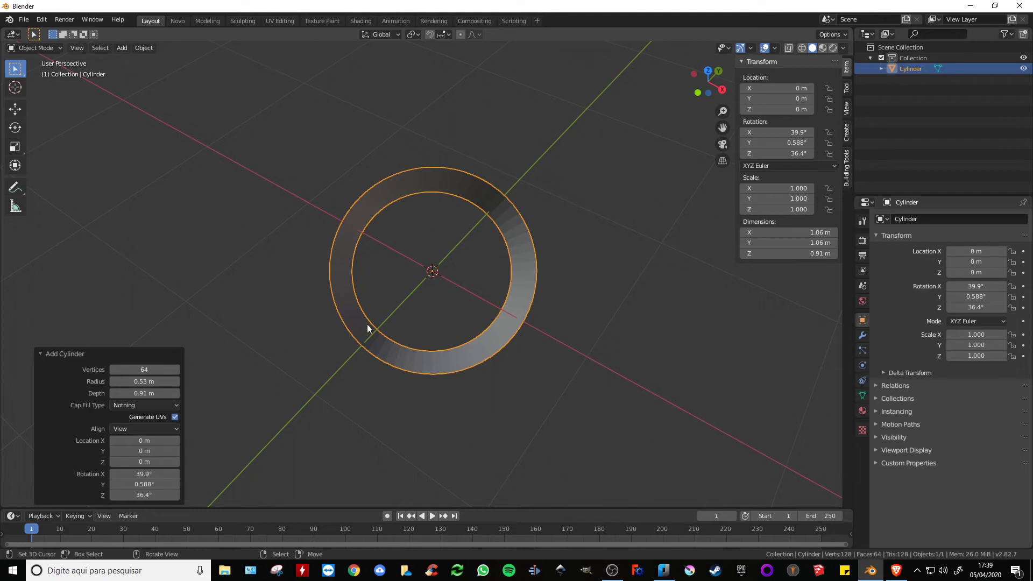
{"action": "middle_click_drag", "start_coordinate": [353, 342], "coordinate": [444, 284]}
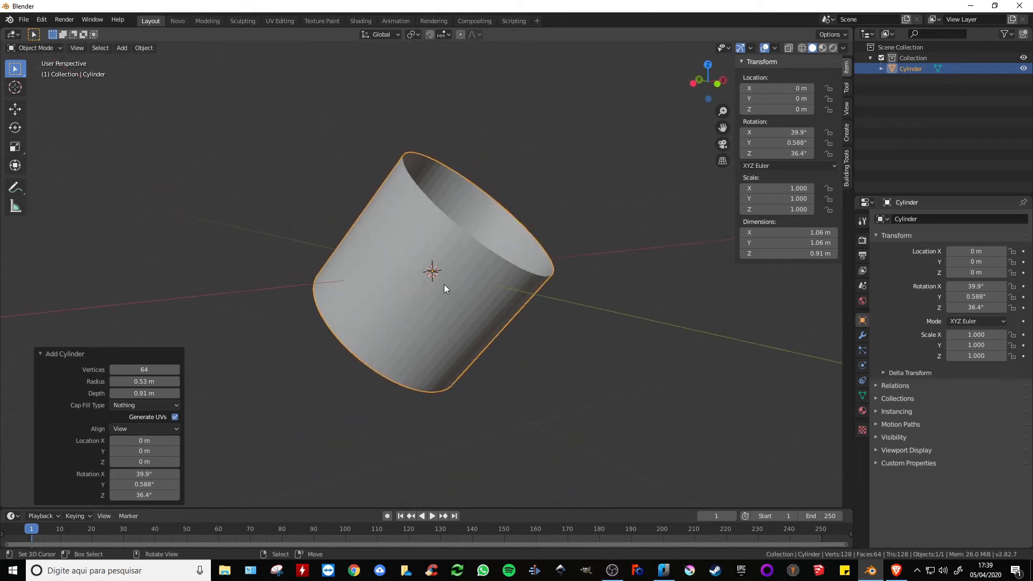
{"action": "middle_click_drag", "start_coordinate": [424, 319], "coordinate": [356, 347]}
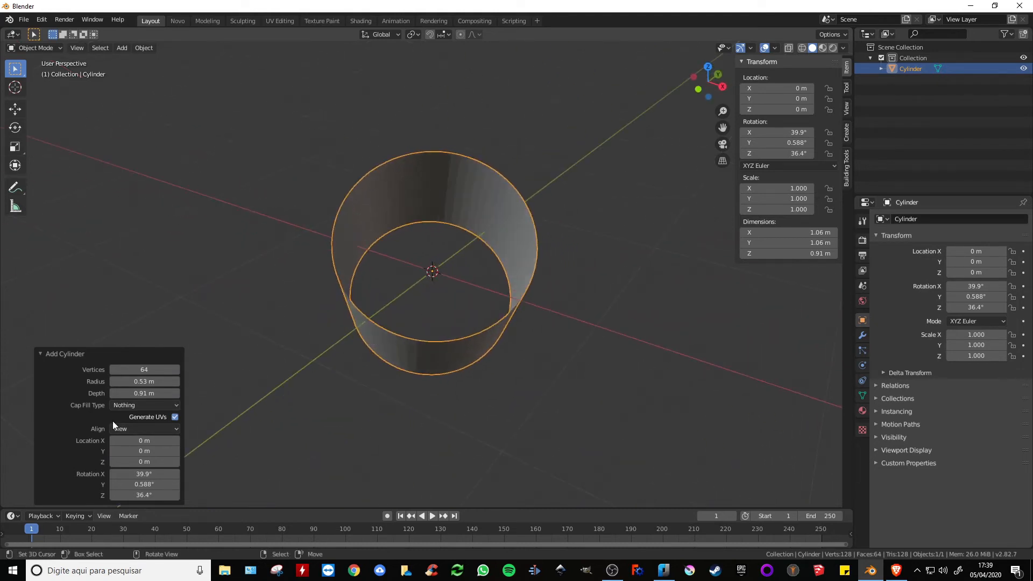
{"action": "middle_click_drag", "start_coordinate": [254, 368], "coordinate": [144, 428]}
Step: Set the cylinder's alignment back to World and check its upright orientation
{"action": "left_click", "coordinate": [136, 427]}
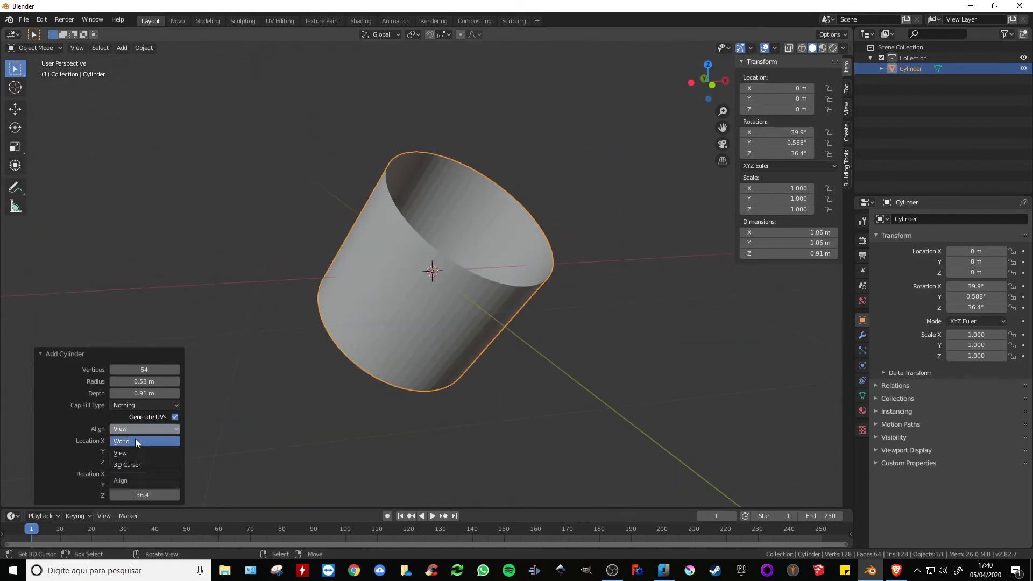
{"action": "left_click", "coordinate": [134, 440]}
{"action": "middle_click_drag", "start_coordinate": [446, 265], "coordinate": [474, 299]}
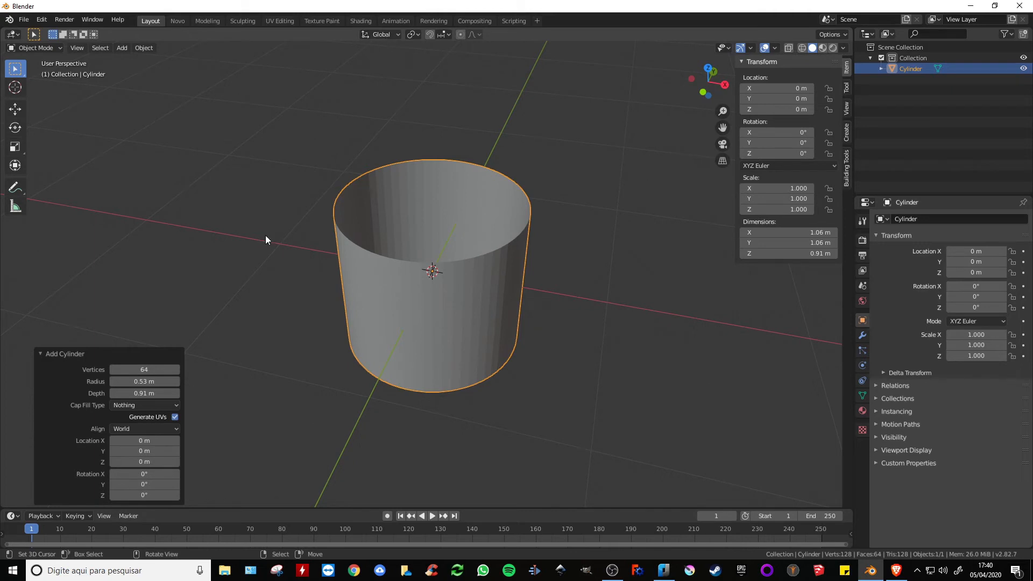
{"action": "left_click", "coordinate": [146, 429]}
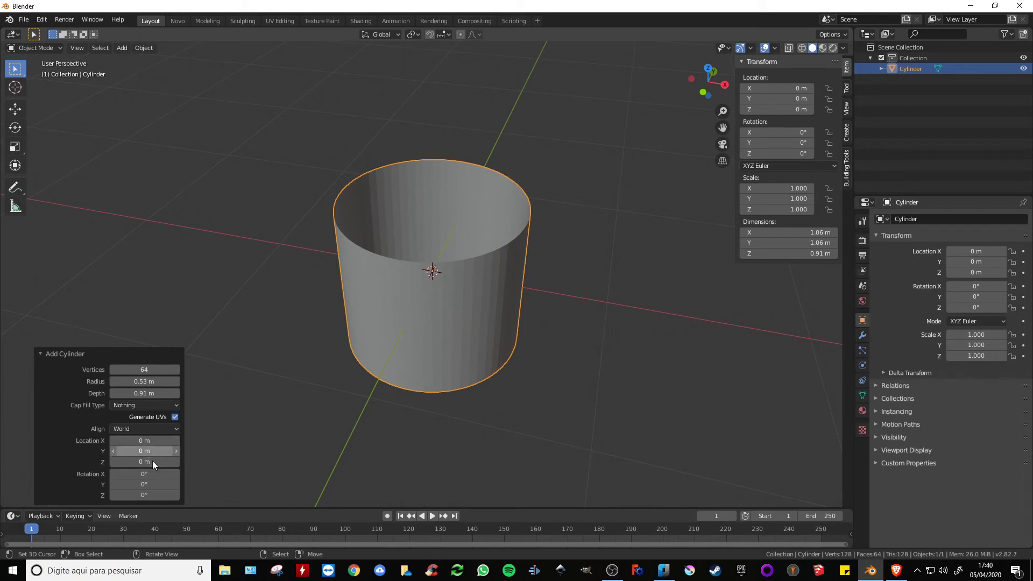
Step: Set the cylinder's location to X 0.52 m, Y 1.16 m, Z 0.79 m and its X rotation to 64.7°
{"action": "left_click_drag", "start_coordinate": [138, 441], "coordinate": [488, 496]}
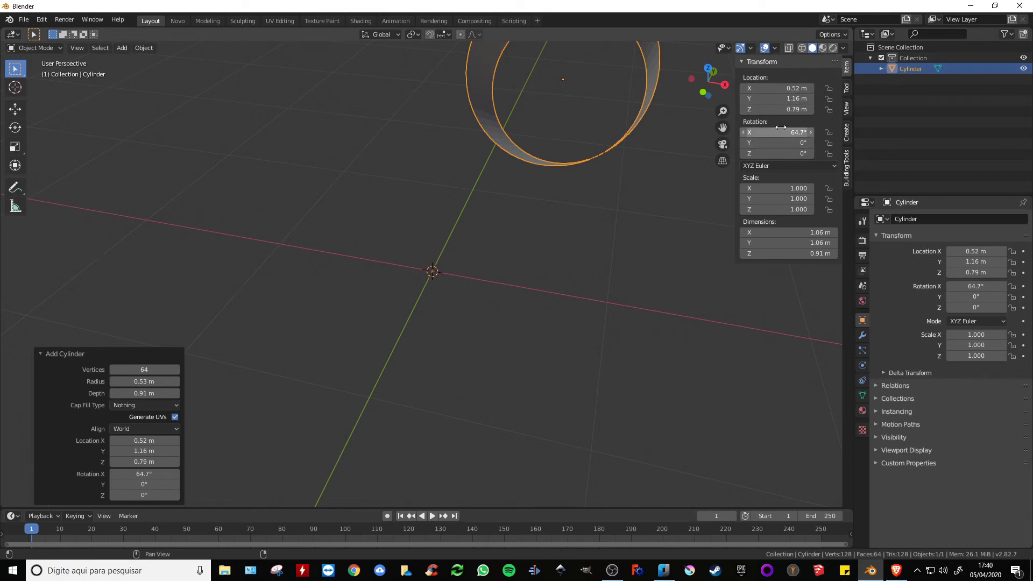
{"action": "scroll", "coordinate": [489, 108], "scroll_direction": "down", "scroll_amount": 3}
{"action": "middle_click_drag", "start_coordinate": [489, 108], "coordinate": [569, 109]}
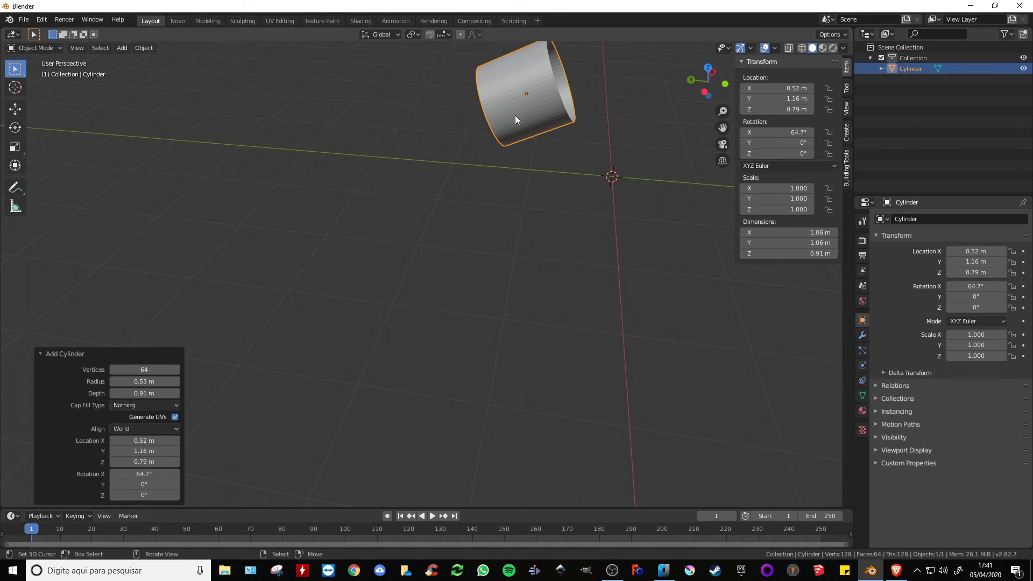
Step: Move the cylinder about 1.27 m down along the Z axis and delete it from the scene
{"action": "left_click", "coordinate": [16, 110]}
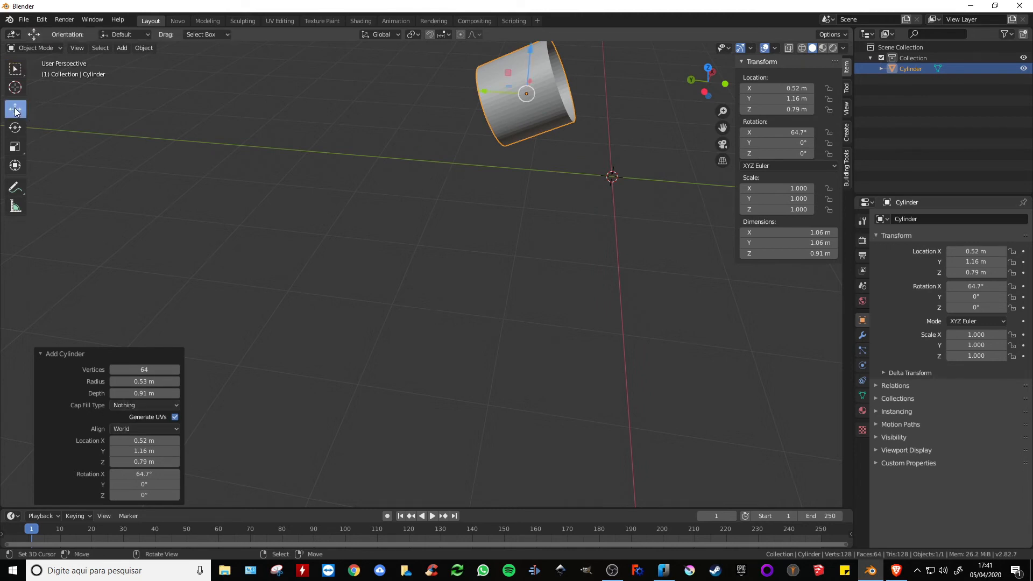
{"action": "left_click_drag", "start_coordinate": [530, 49], "coordinate": [531, 139]}
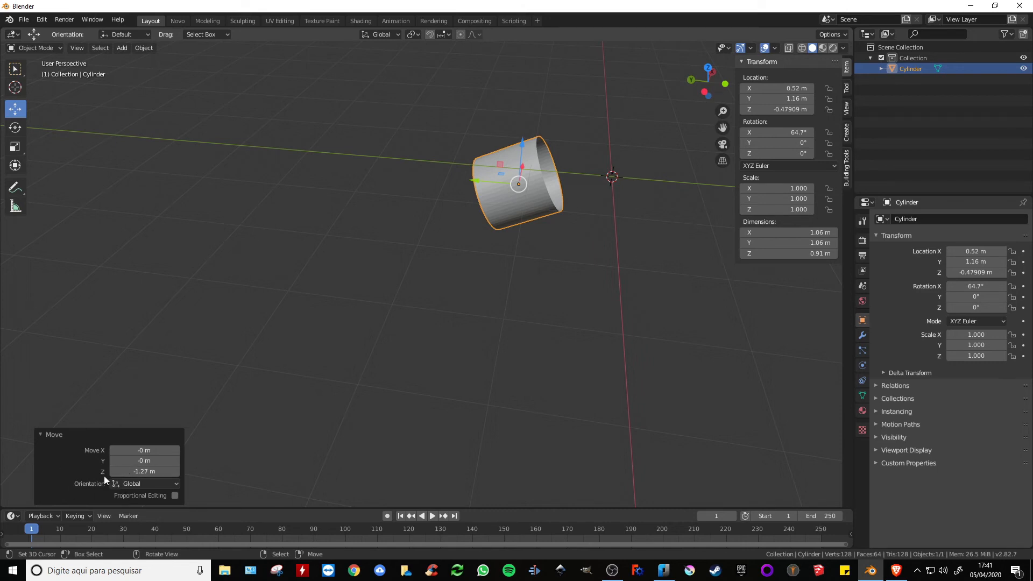
{"action": "key", "text": "Delete"}
Step: Add a torus mesh at the world origin
{"action": "middle_click_drag", "start_coordinate": [230, 193], "coordinate": [138, 141]}
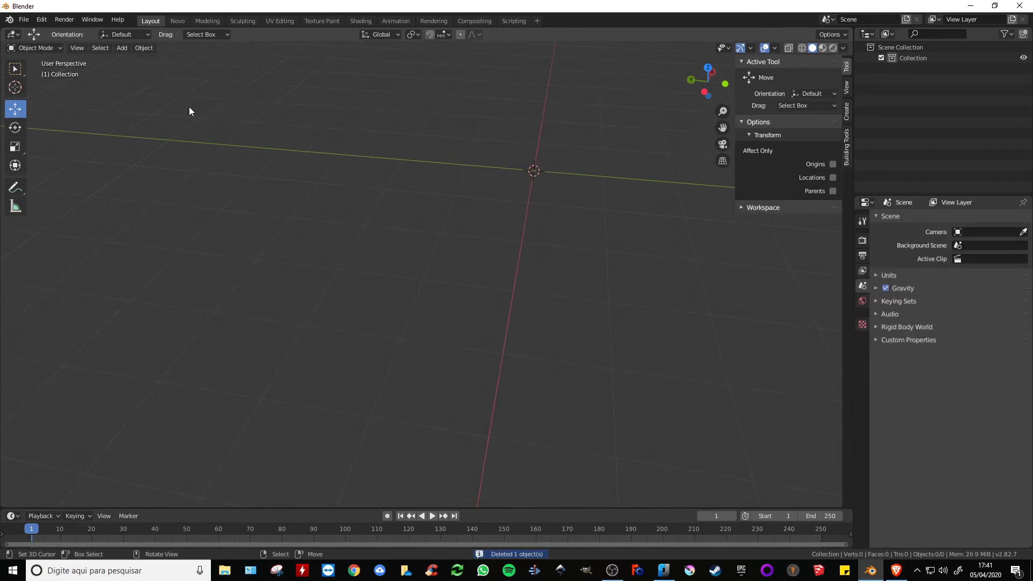
{"action": "key", "text": "shift+a"}
{"action": "mouse_move", "coordinate": [189, 108]}
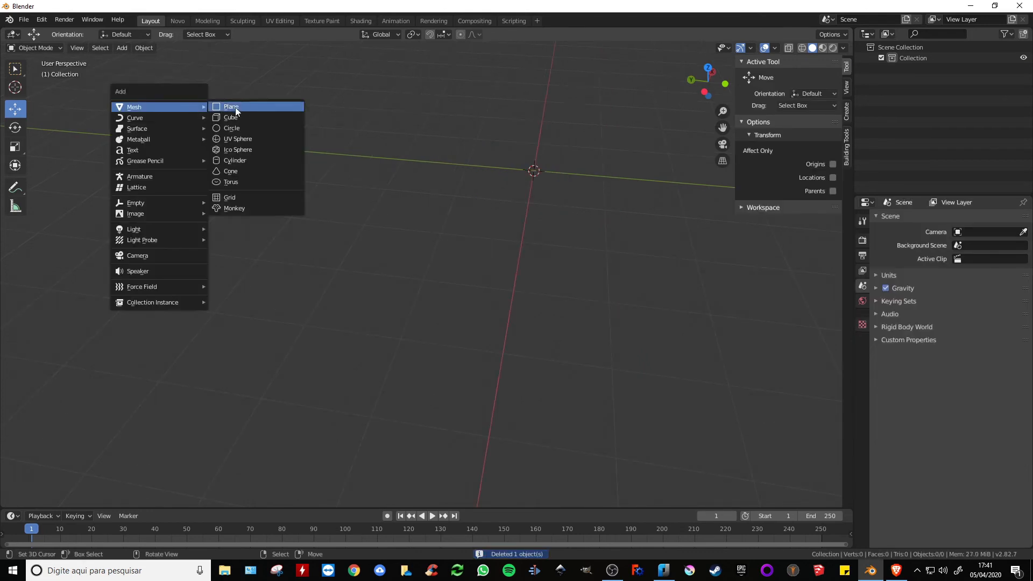
{"action": "left_click", "coordinate": [232, 183]}
{"action": "scroll", "coordinate": [564, 177], "scroll_direction": "up", "scroll_amount": 4}
{"action": "middle_click_drag", "start_coordinate": [563, 177], "coordinate": [214, 320]}
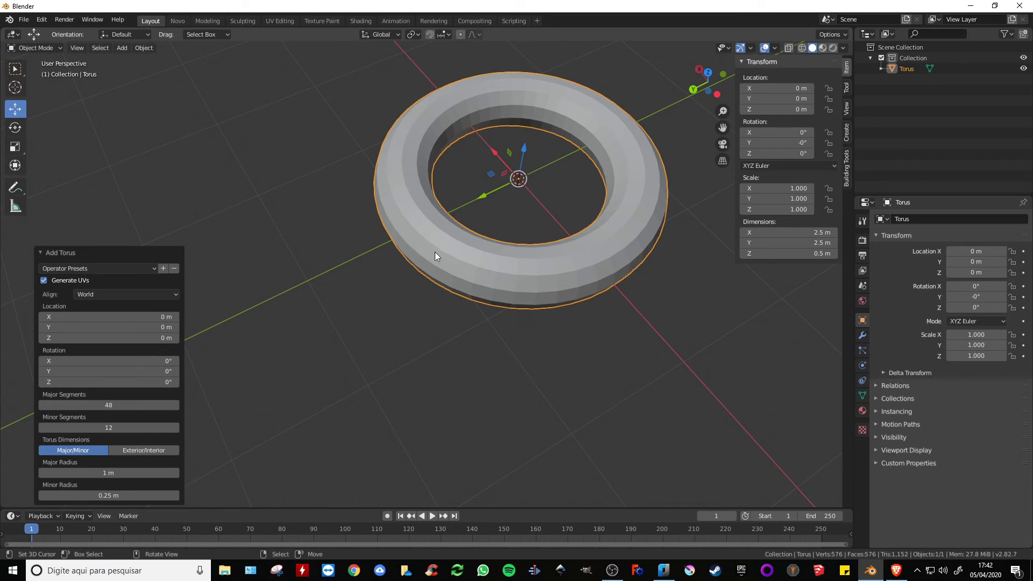
Step: Set the torus's major segments to 16 and its minor segments to 17
{"action": "scroll", "coordinate": [476, 273], "scroll_direction": "up", "scroll_amount": 3}
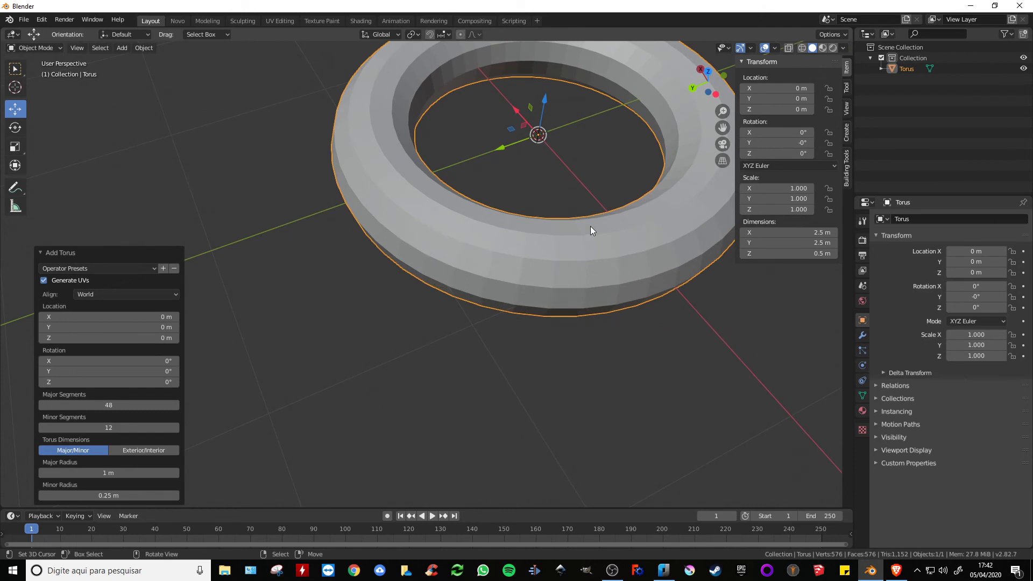
{"action": "middle_click_drag", "start_coordinate": [576, 201], "coordinate": [604, 117]}
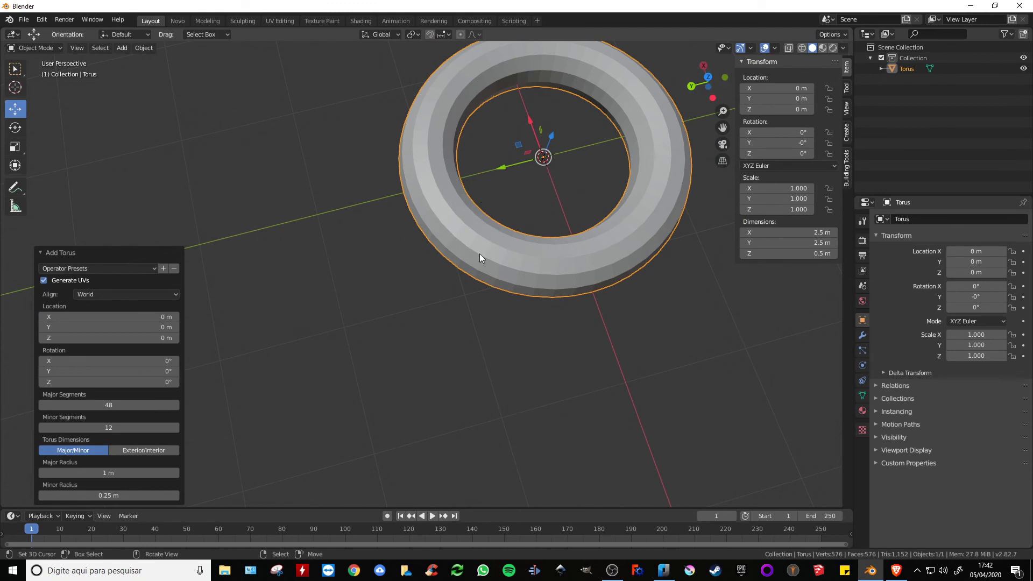
{"action": "left_click_drag", "start_coordinate": [108, 405], "coordinate": [86, 404]}
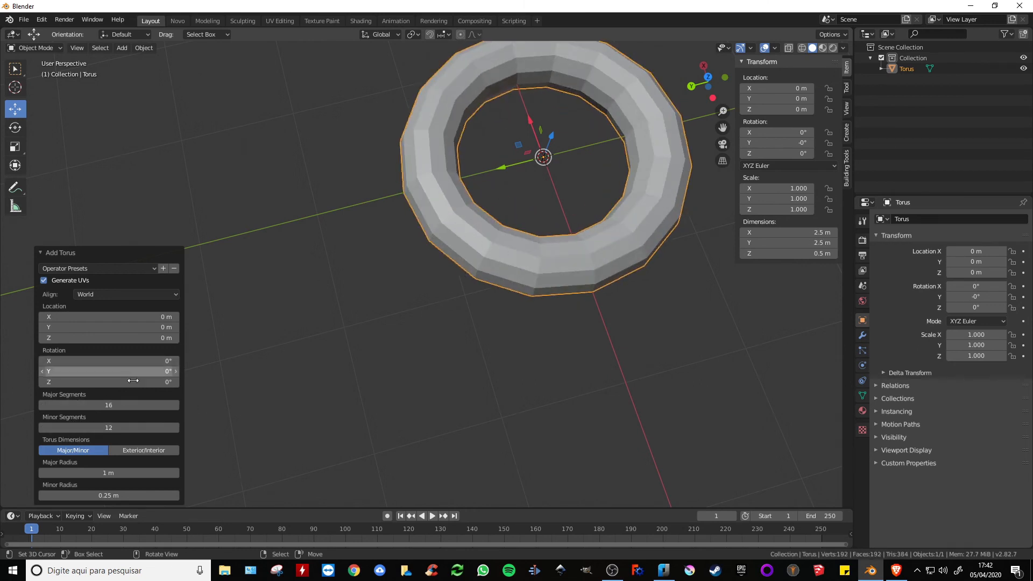
{"action": "mouse_move", "coordinate": [108, 427]}
{"action": "left_mouse_down"}
{"action": "mouse_move", "coordinate": [161, 427]}
{"action": "mouse_move", "coordinate": [119, 426]}
{"action": "left_mouse_up"}
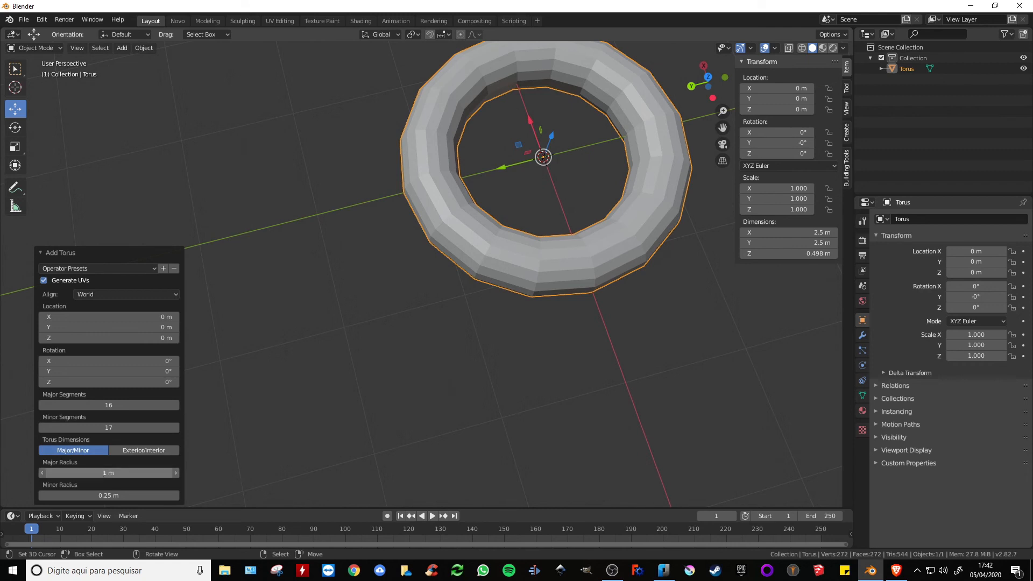
Step: Set the torus's major radius to 1.7 m and its minor radius to 0.7 m
{"action": "mouse_move", "coordinate": [98, 475]}
{"action": "left_mouse_down"}
{"action": "mouse_move", "coordinate": [138, 476]}
{"action": "mouse_move", "coordinate": [102, 475]}
{"action": "left_mouse_up"}
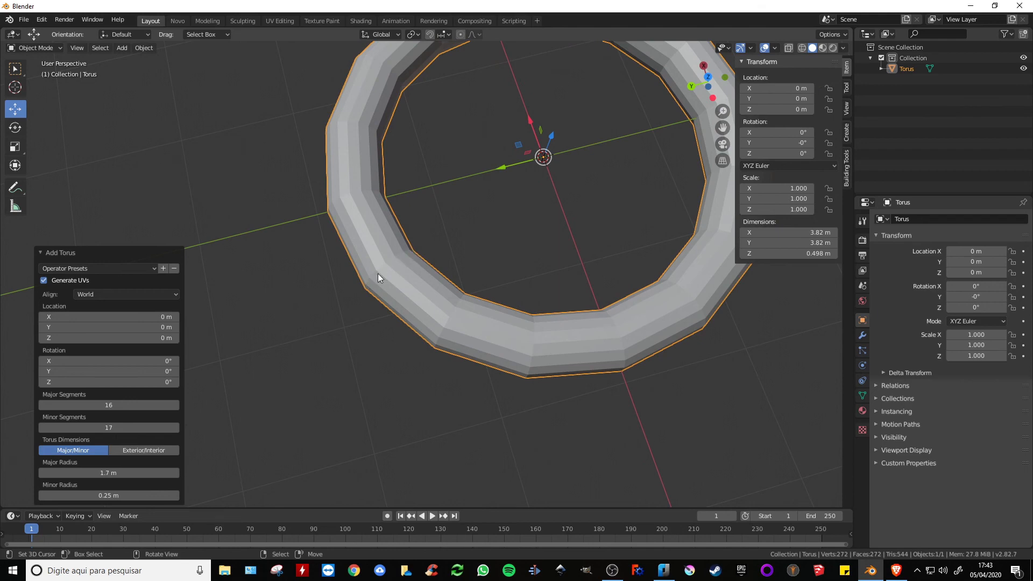
{"action": "left_click_drag", "start_coordinate": [93, 495], "coordinate": [139, 495]}
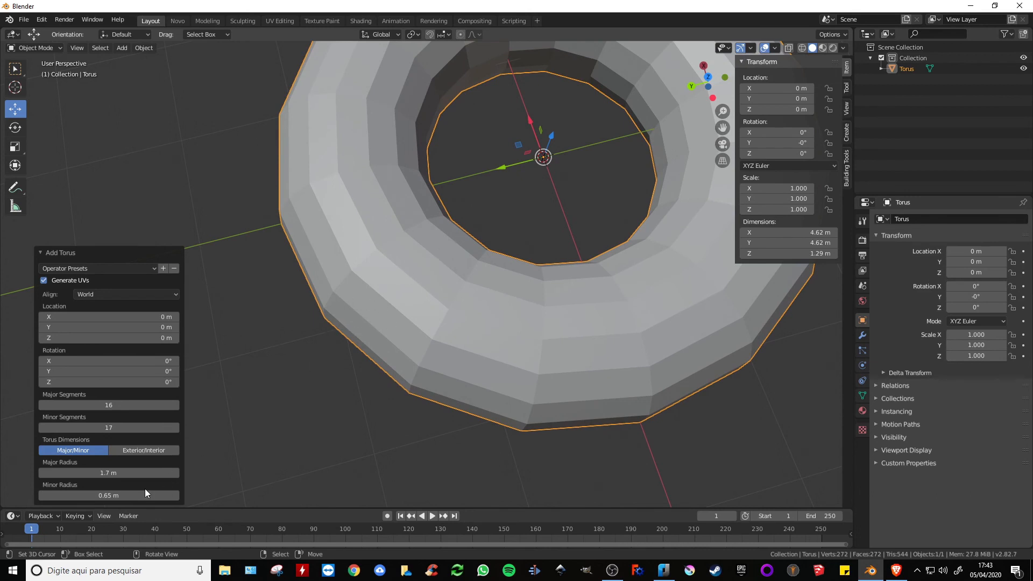
{"action": "left_click_drag", "start_coordinate": [145, 495], "coordinate": [124, 480]}
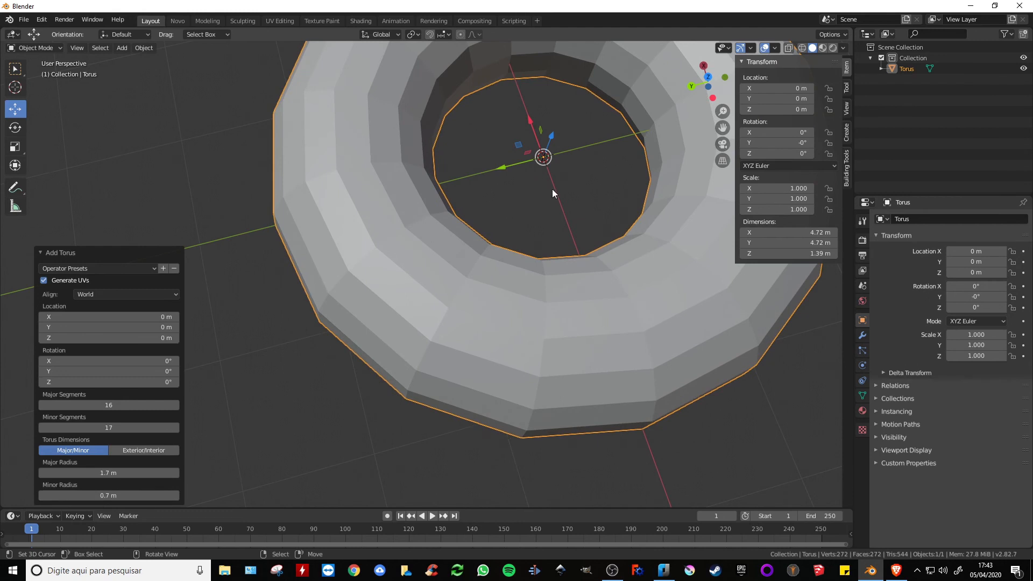
Step: Switch the torus dimensions to Exterior/Interior and set the exterior radius to 2.7 m and the interior radius to 1.6 m
{"action": "scroll", "coordinate": [450, 250], "scroll_direction": "down", "scroll_amount": 1}
{"action": "scroll", "coordinate": [450, 251], "scroll_direction": "down", "scroll_amount": 1}
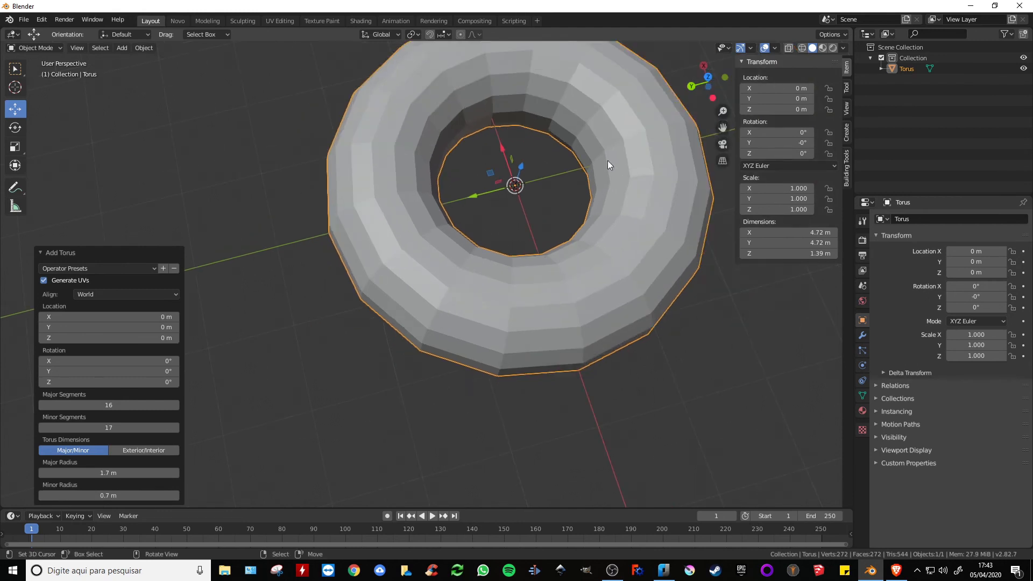
{"action": "left_click", "coordinate": [137, 451]}
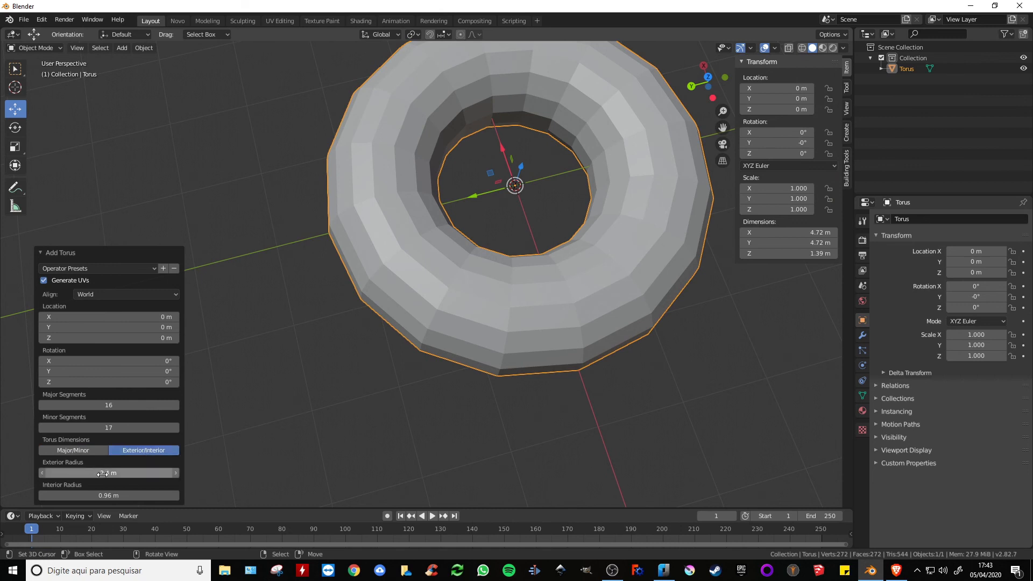
{"action": "left_click_drag", "start_coordinate": [107, 473], "coordinate": [545, 135]}
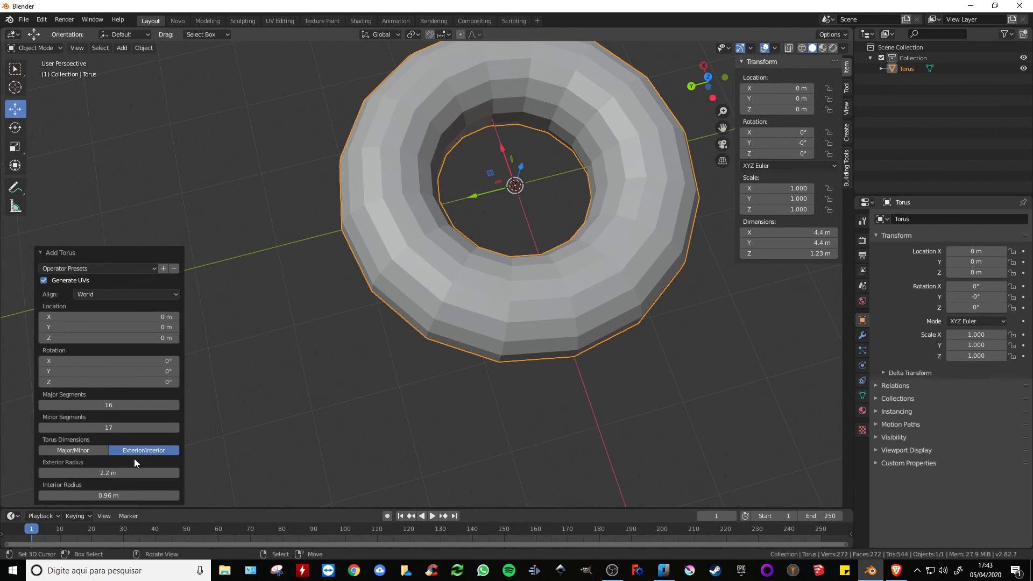
{"action": "left_click_drag", "start_coordinate": [124, 473], "coordinate": [556, 208]}
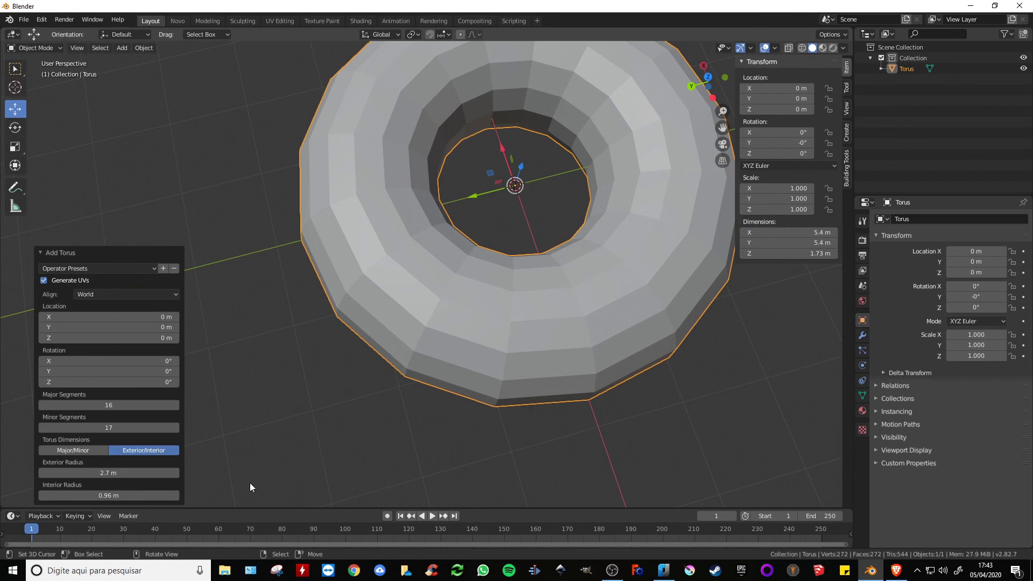
{"action": "left_click_drag", "start_coordinate": [135, 495], "coordinate": [202, 495]}
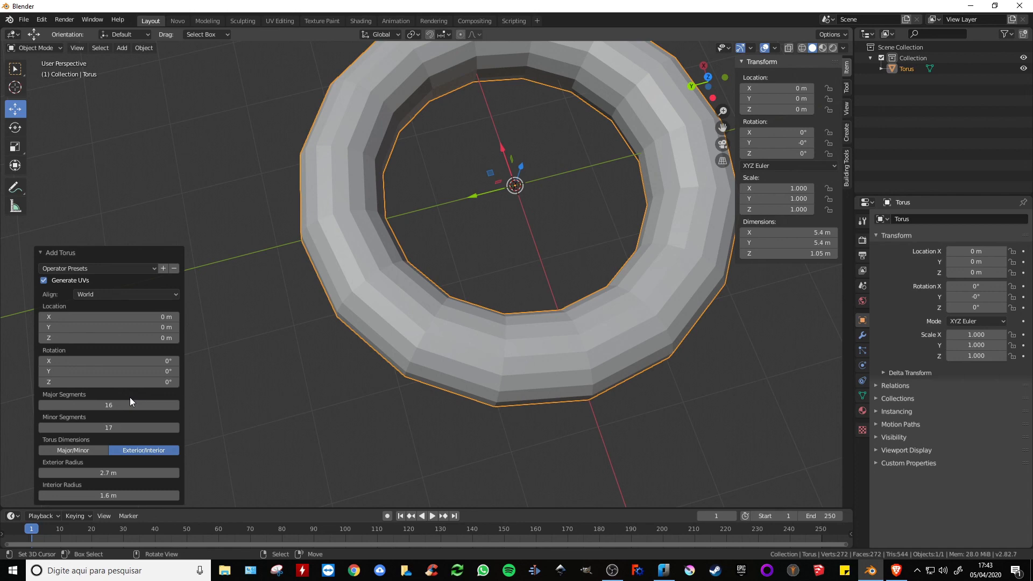
Step: Delete the torus and add a monkey mesh at the world origin
{"action": "scroll", "coordinate": [218, 367], "scroll_direction": "down", "scroll_amount": 4}
{"action": "middle_click_drag", "start_coordinate": [219, 367], "coordinate": [244, 308]}
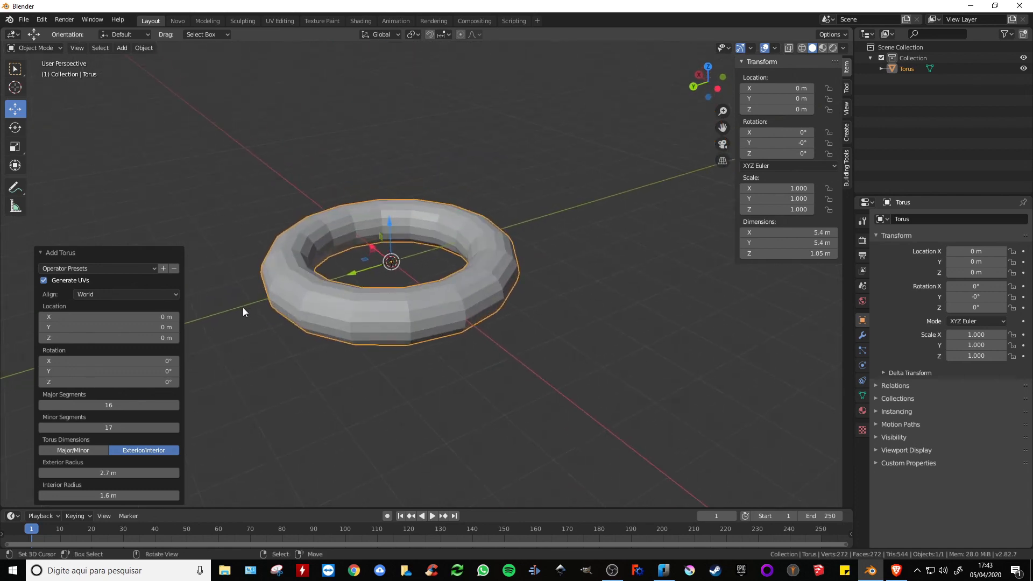
{"action": "key", "text": "Delete"}
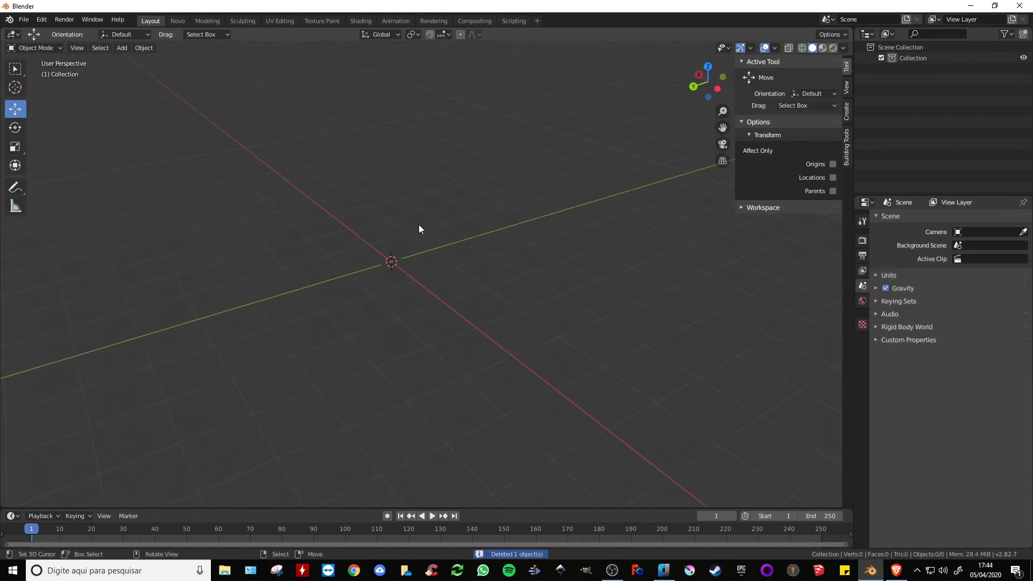
{"action": "key", "text": "shift+a"}
{"action": "mouse_move", "coordinate": [419, 224]}
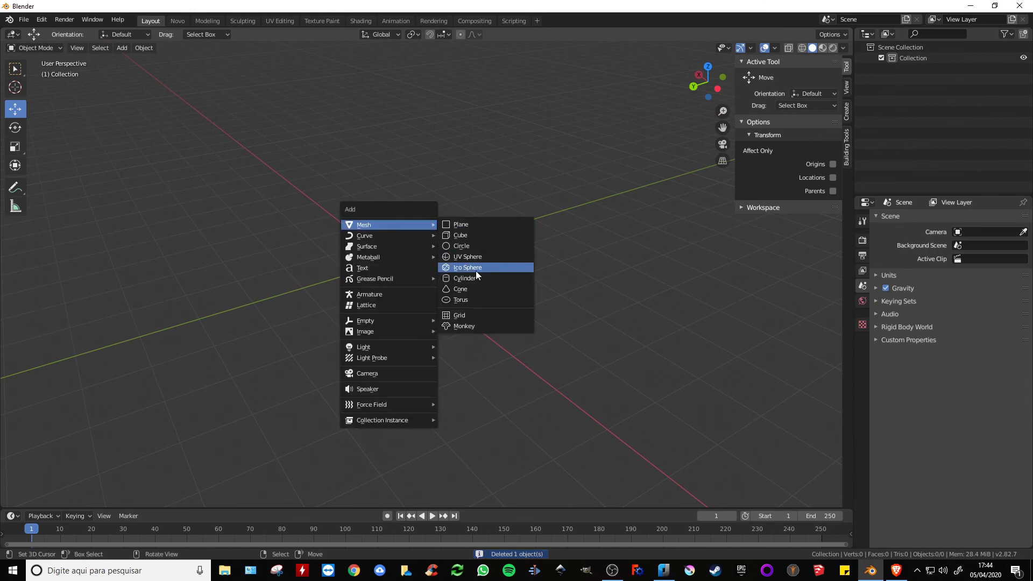
{"action": "left_click", "coordinate": [457, 326]}
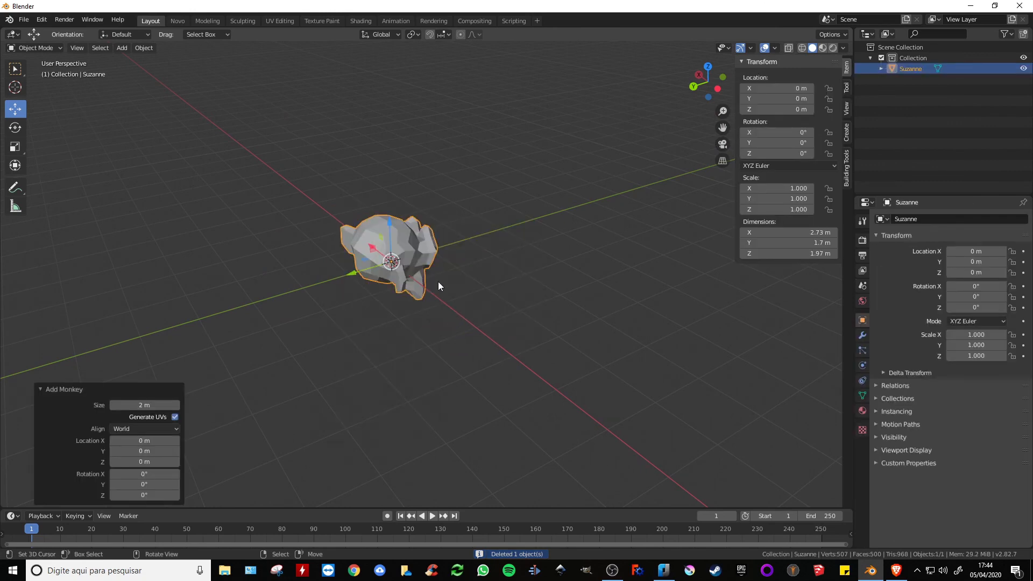
Step: Set the monkey mesh's size to 1.78 m
{"action": "middle_click_drag", "start_coordinate": [438, 282], "coordinate": [416, 287]}
{"action": "scroll", "coordinate": [370, 295], "scroll_direction": "up", "scroll_amount": 1}
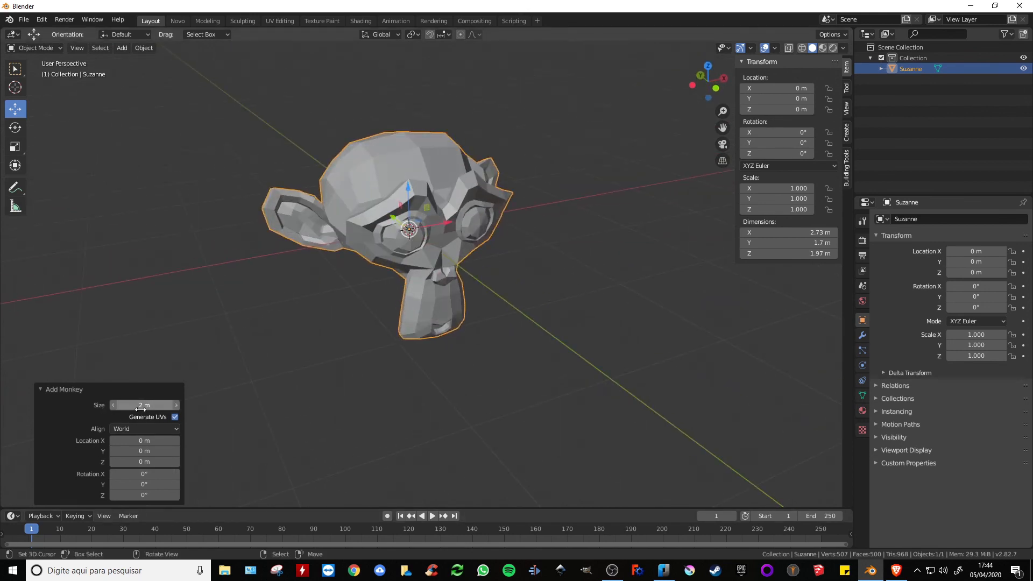
{"action": "mouse_move", "coordinate": [141, 405]}
{"action": "left_mouse_down"}
{"action": "mouse_move", "coordinate": [186, 404]}
{"action": "mouse_move", "coordinate": [129, 408]}
{"action": "left_mouse_up"}
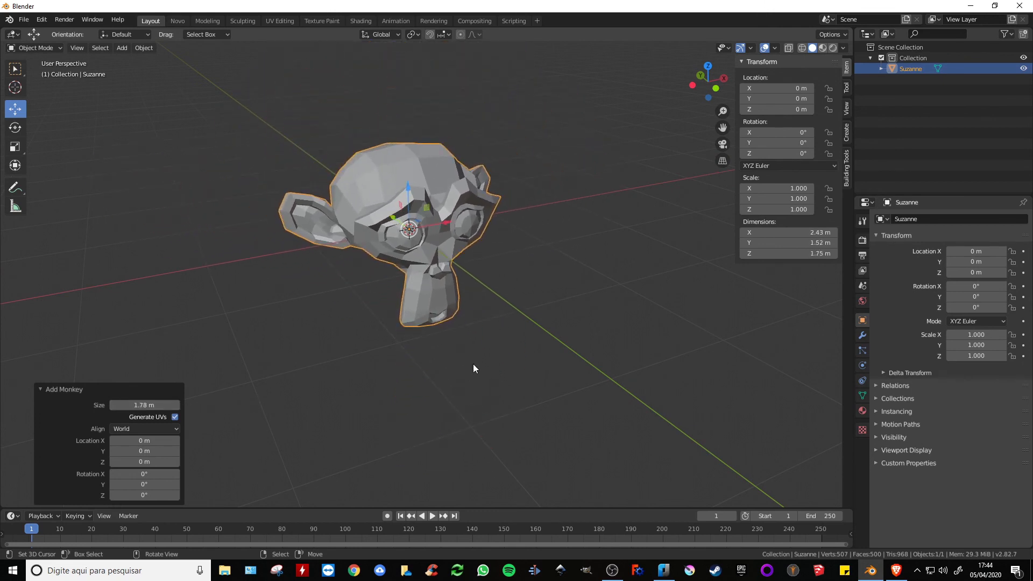